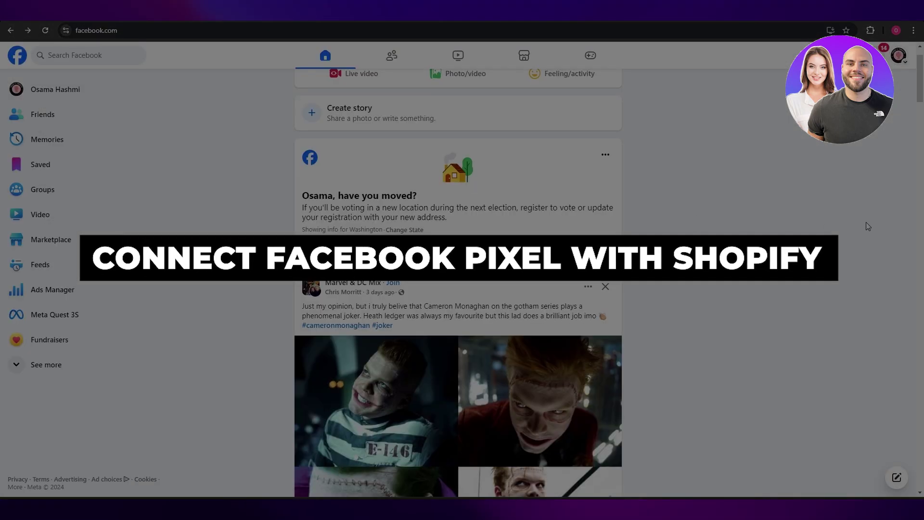
Launch Ads Manager from the Facebook sidebar's See more shortcuts.
scroll(741, 260, "up", 1)
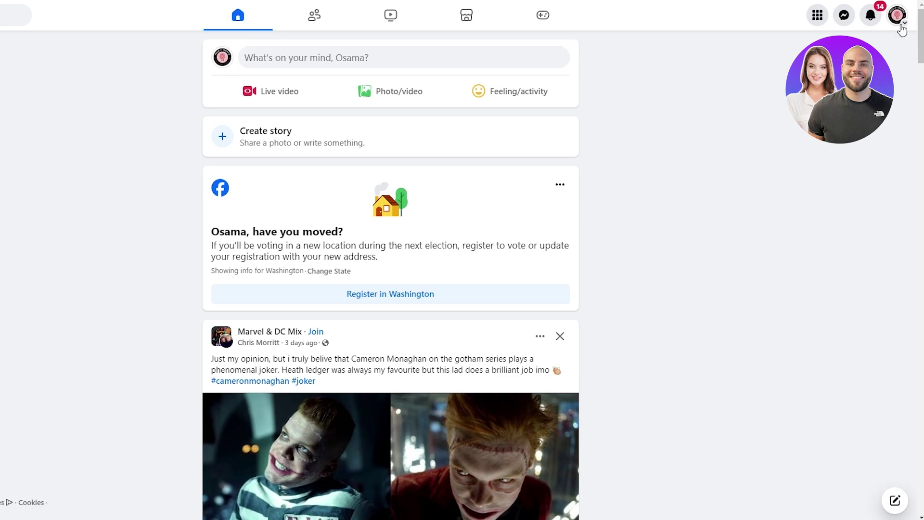
left_click(897, 19)
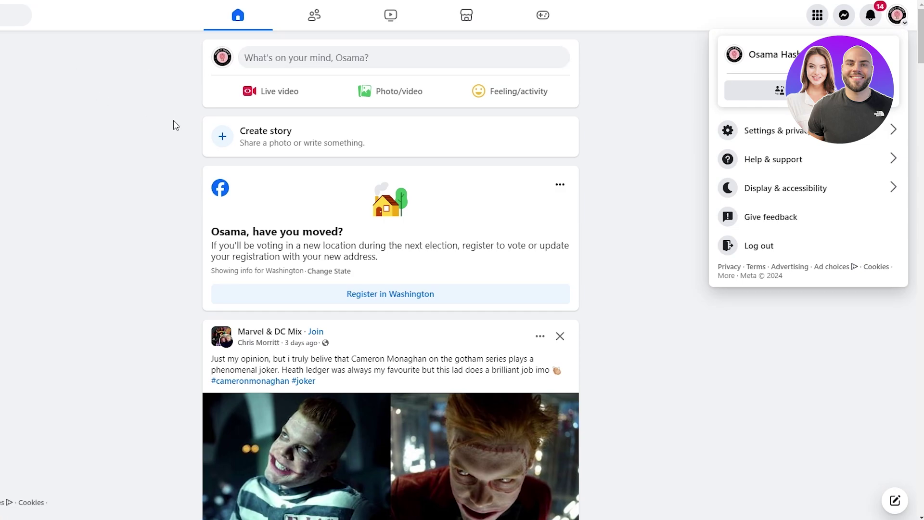
left_click(103, 320)
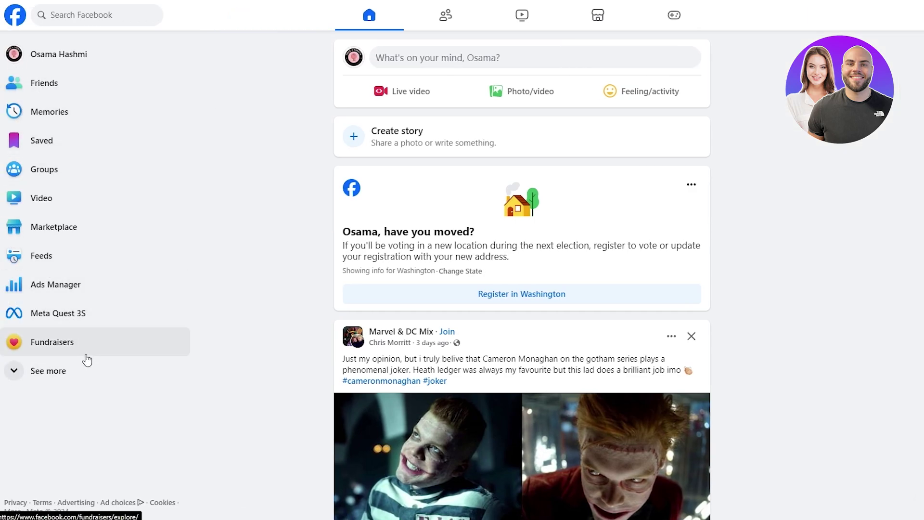
left_click(36, 372)
scroll(69, 333, "down", 4)
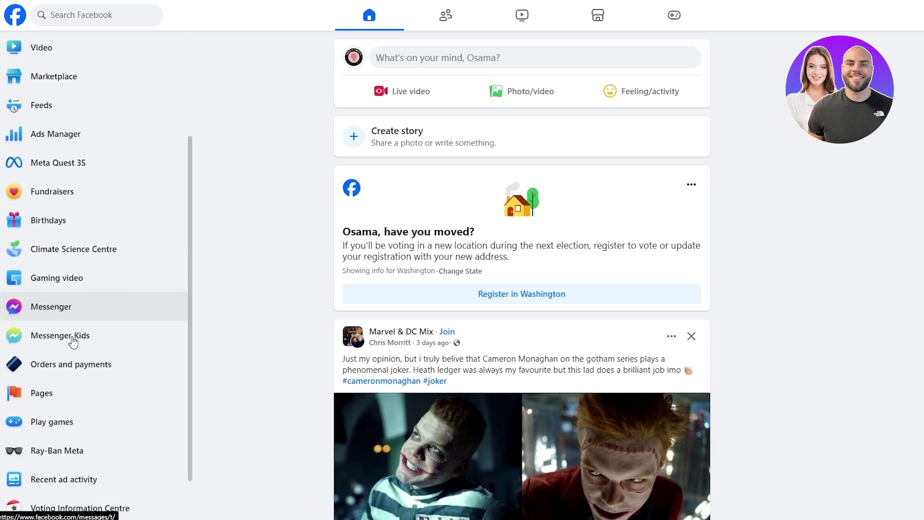
scroll(72, 488, "up", 4)
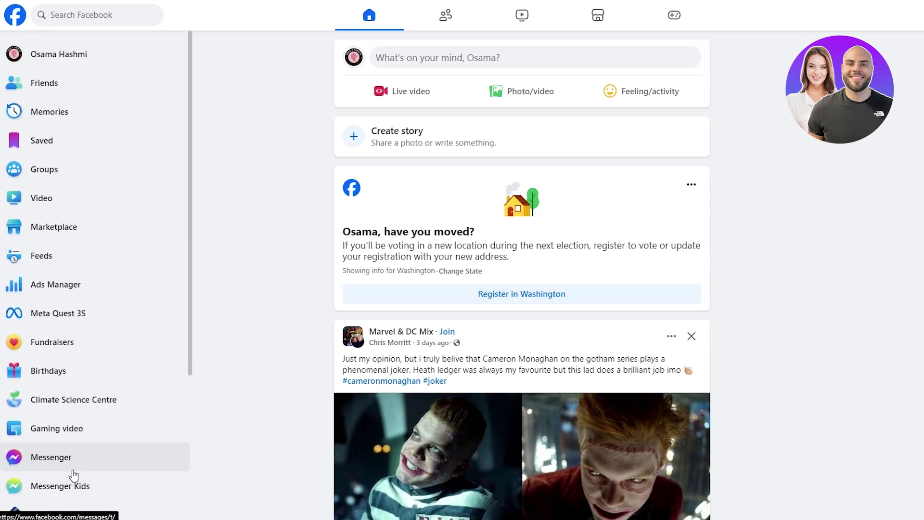
left_click(54, 298)
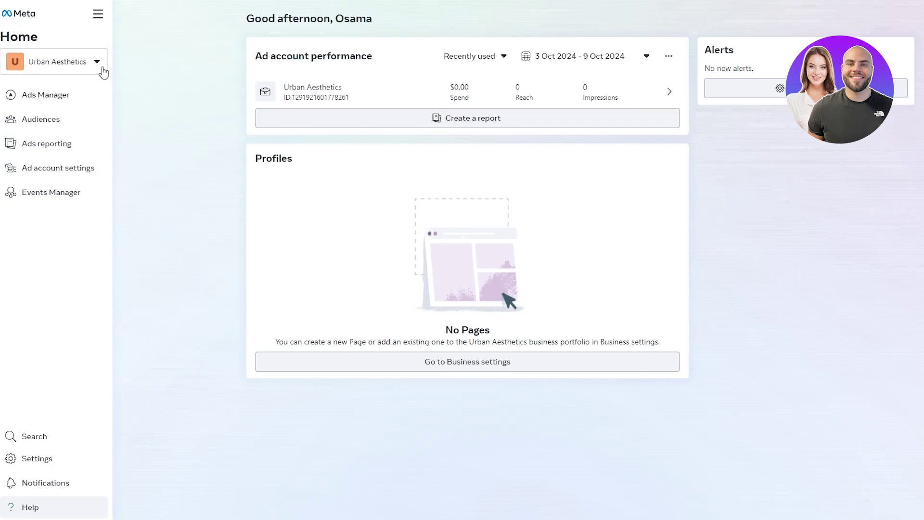
Open the business portfolio dropdown beside Urban Aesthetics to view the available portfolios.
left_click(100, 68)
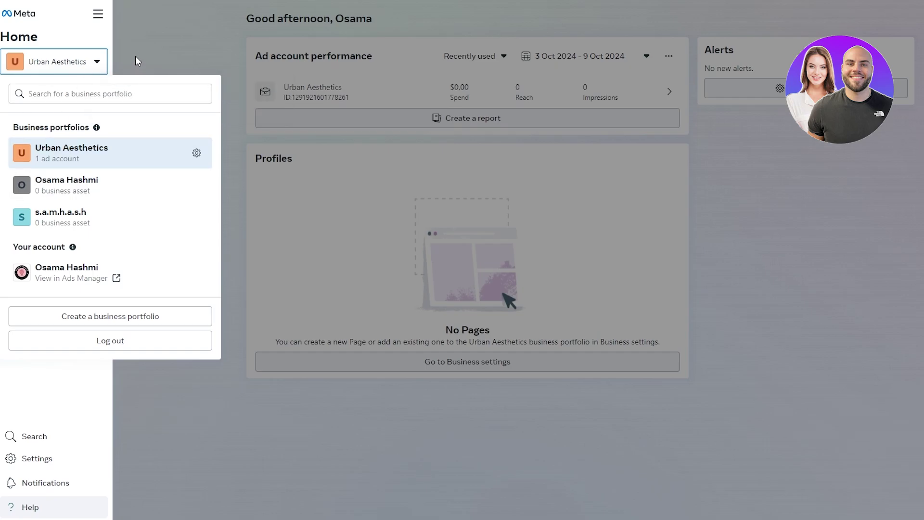
left_click(134, 51)
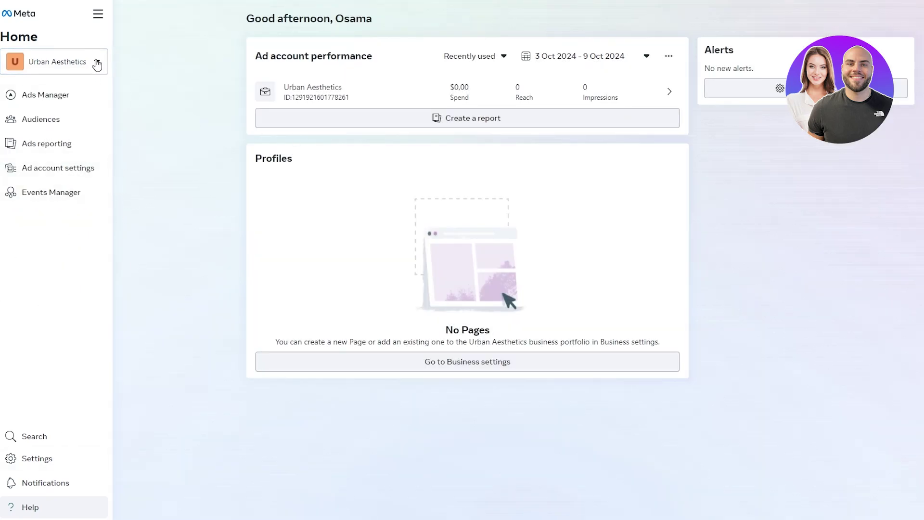
left_click(97, 62)
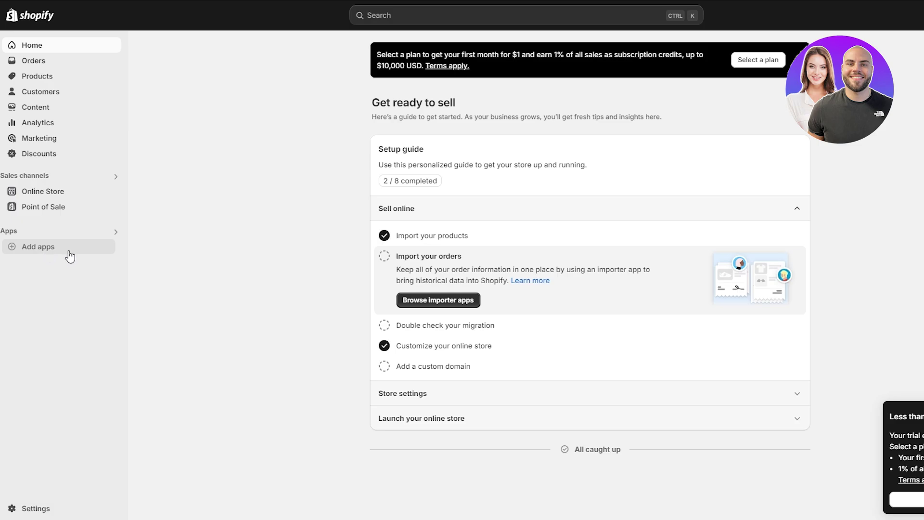
Go from the Add apps suggestions to the full Shopify App Store.
left_click(50, 254)
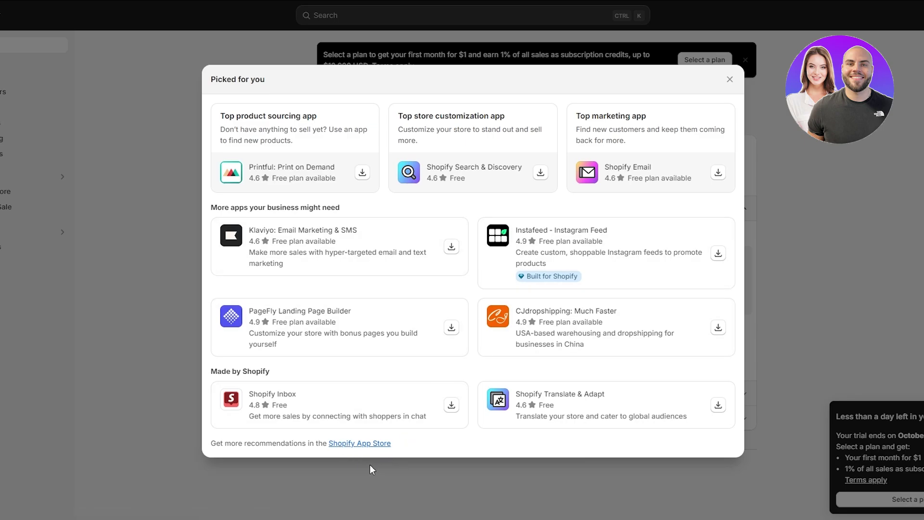
left_click(339, 444)
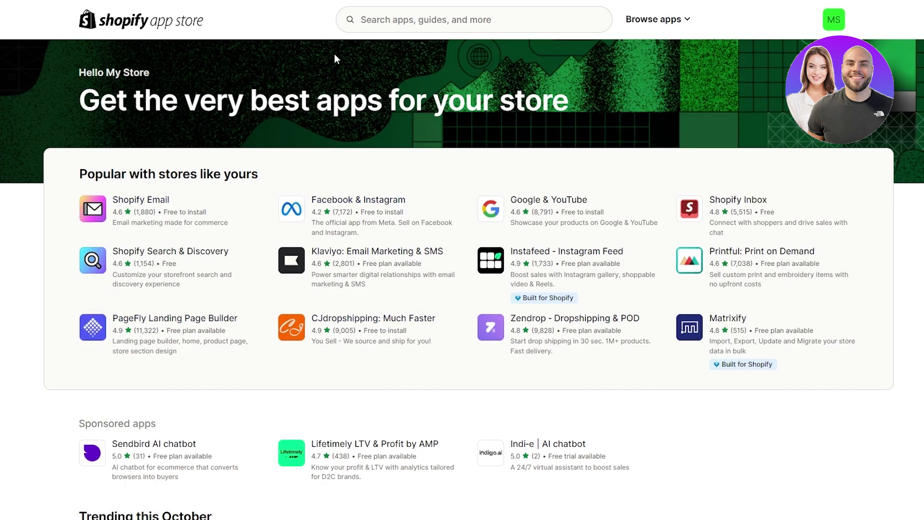
Install Meta's Facebook & Instagram app, approving its requested data access.
left_click(365, 20)
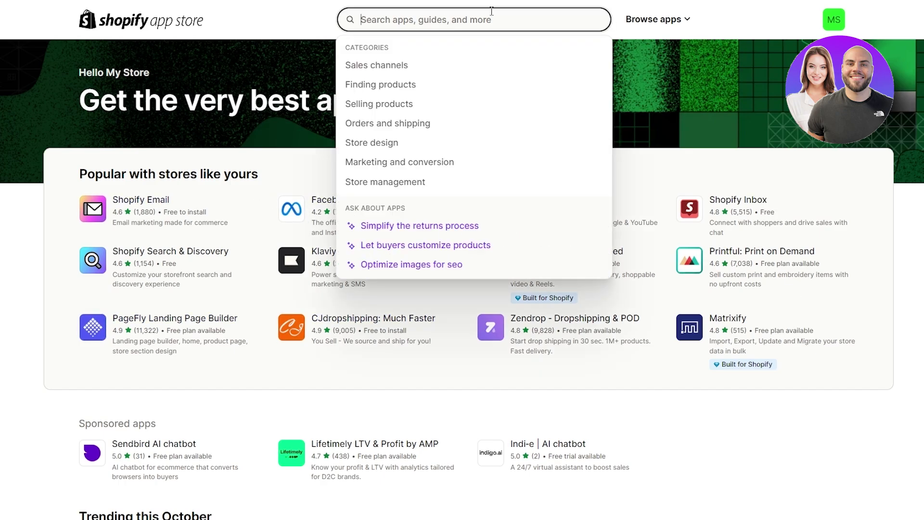
left_click(297, 22)
left_click(358, 207)
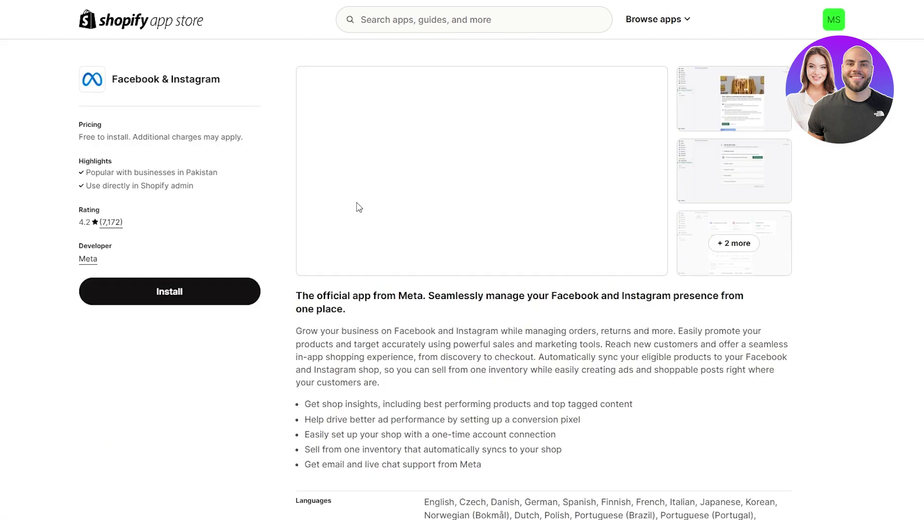
left_click(129, 303)
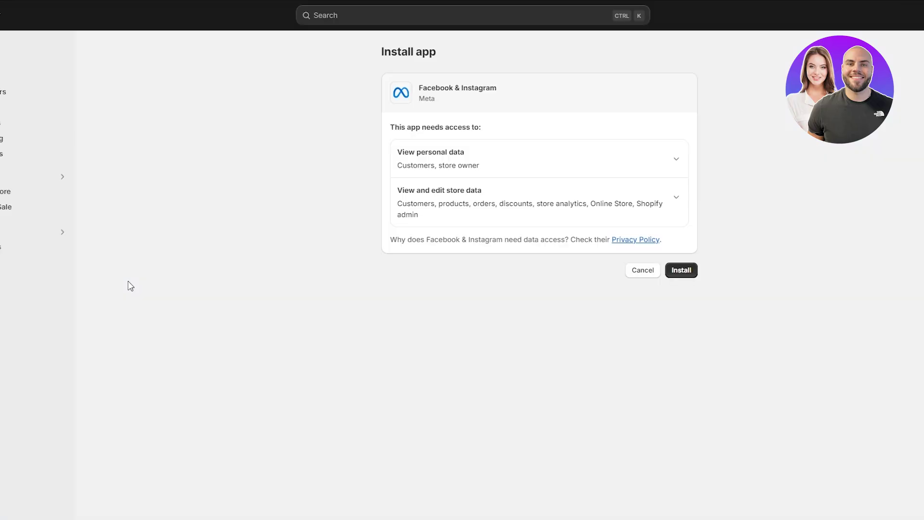
left_click(681, 275)
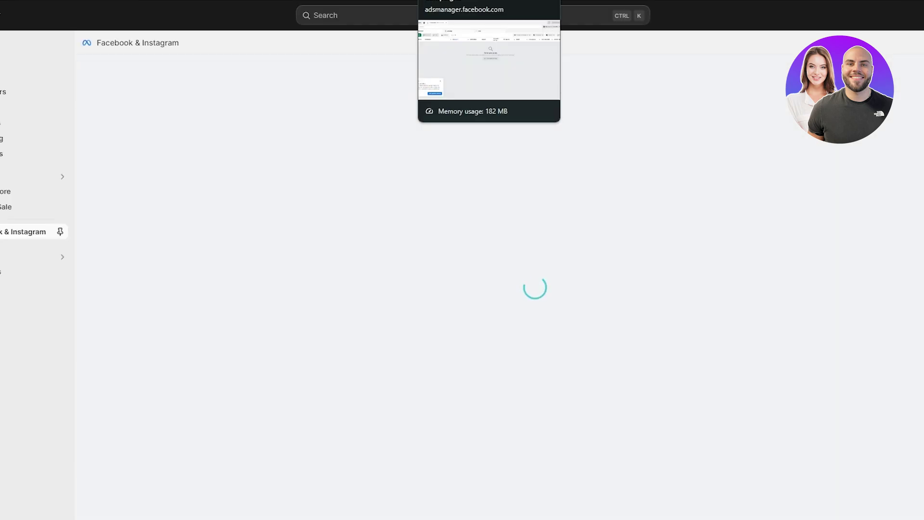
In Business Settings, view the Create a business portfolio form and dismiss it without creating.
left_click(462, 1)
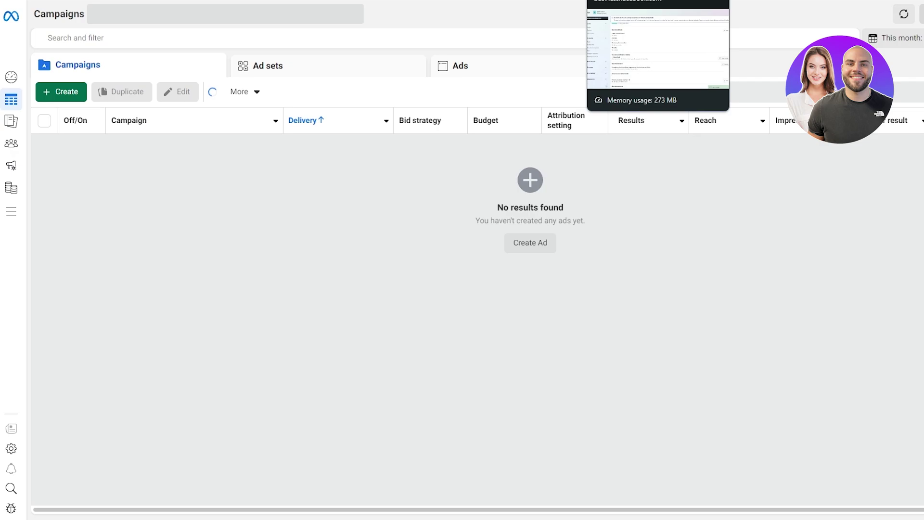
left_click(658, 1)
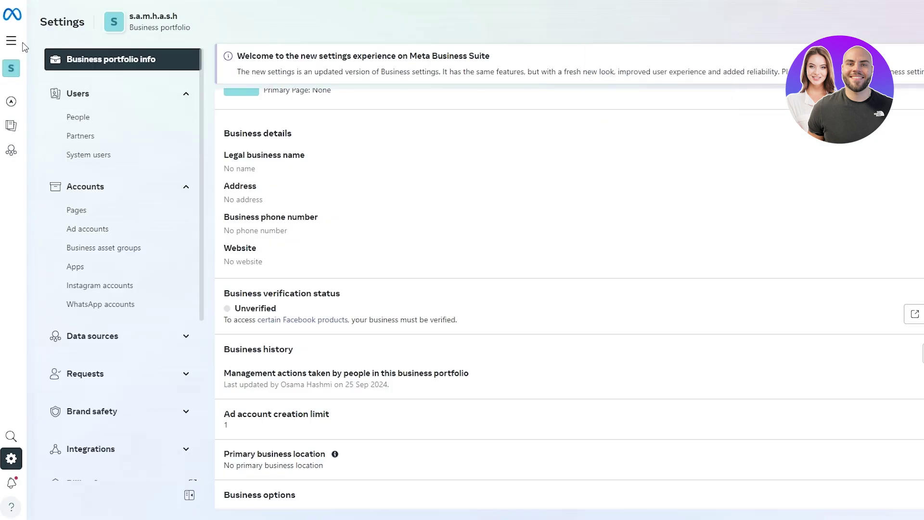
left_click(50, 65)
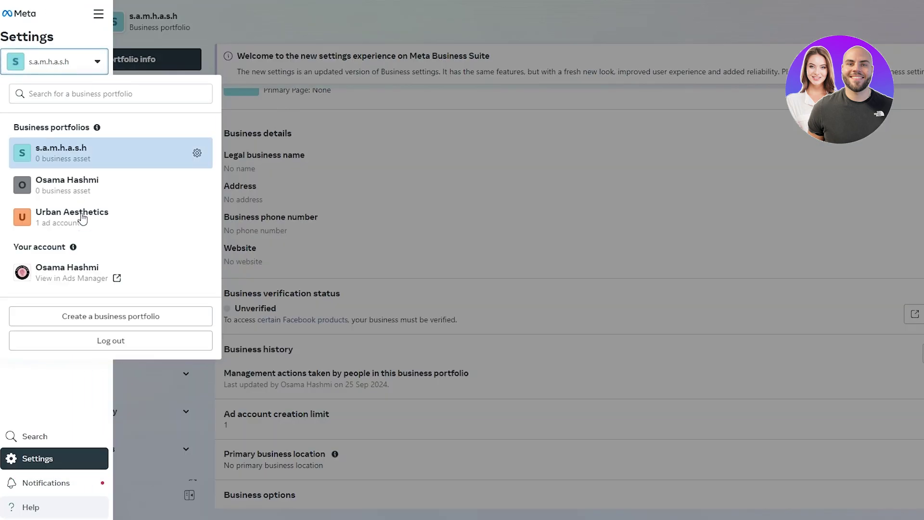
left_click(121, 316)
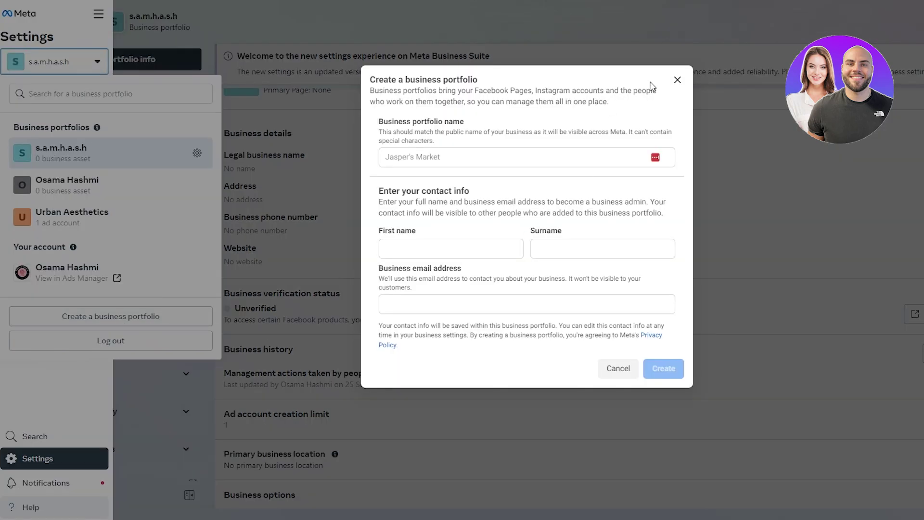
left_click(678, 80)
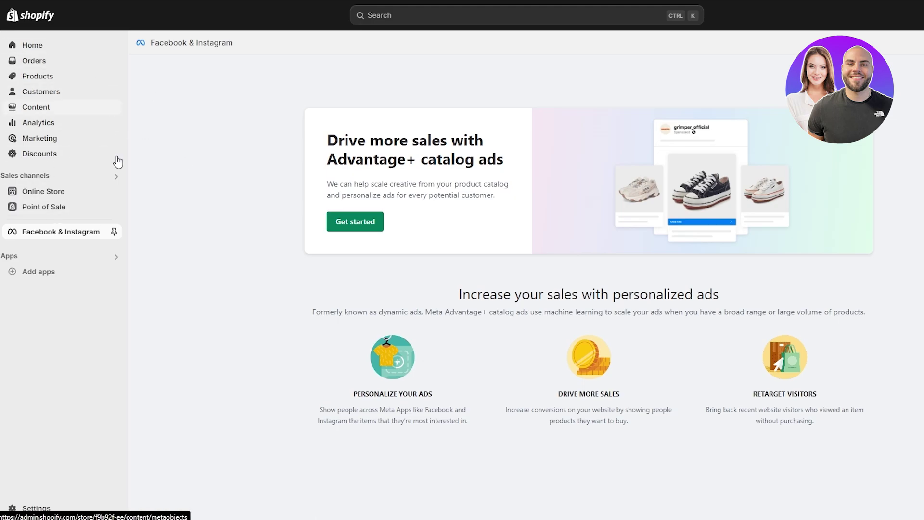
Pin Facebook & Instagram and start its ads setup, reaching the Business portfolio step.
left_click(114, 232)
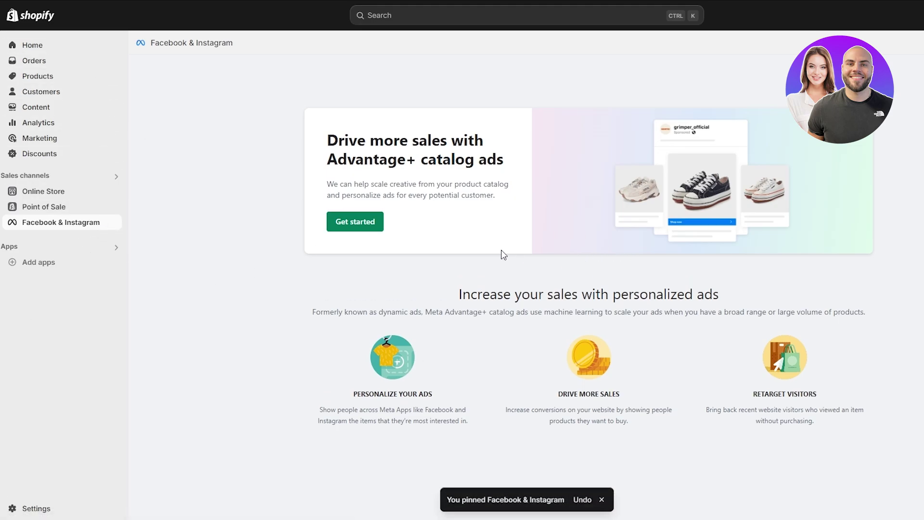
left_click_drag(329, 140, 500, 150)
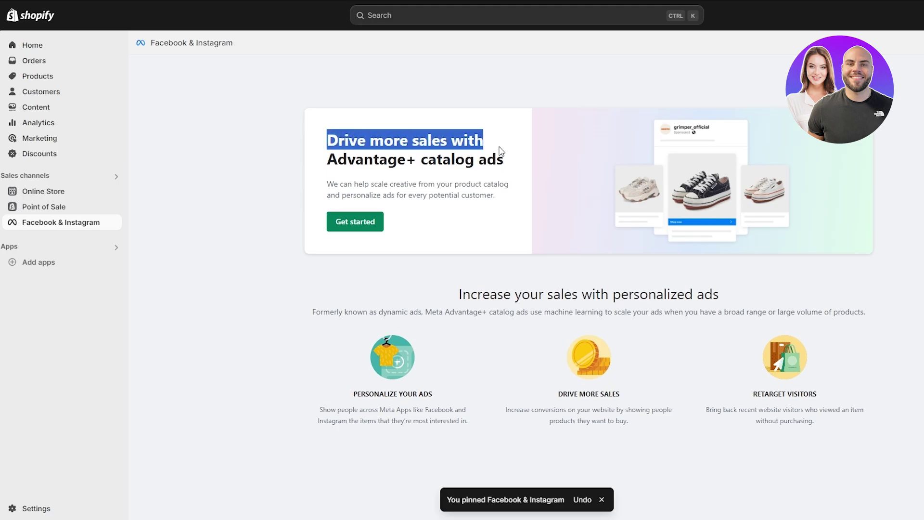
left_click(438, 220)
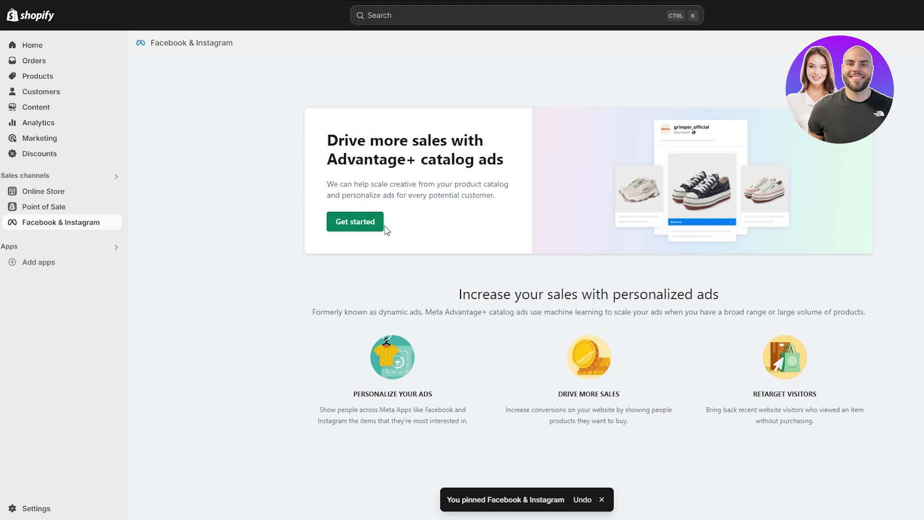
left_click(359, 223)
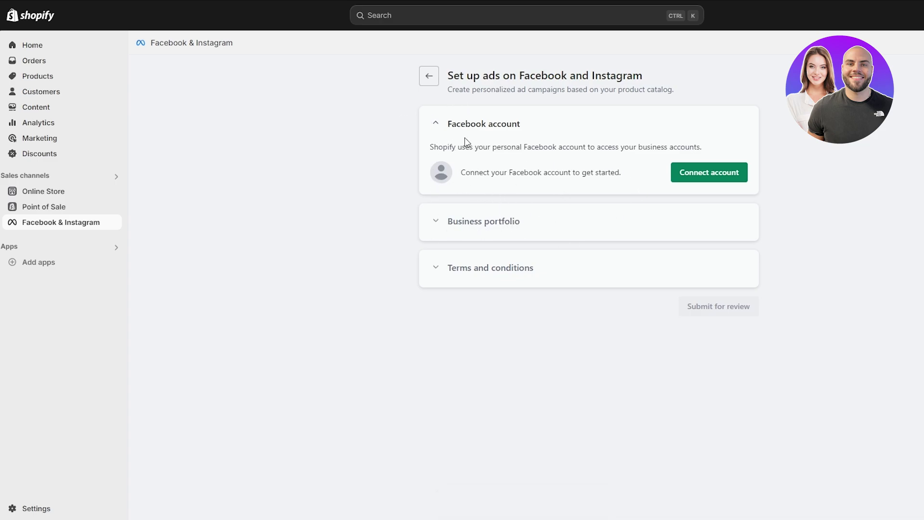
left_click_drag(470, 225, 501, 225)
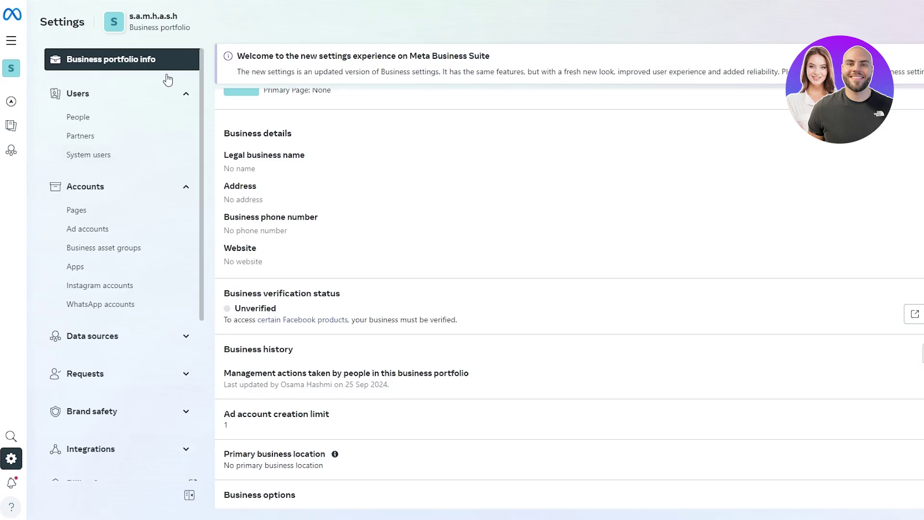
Switch to the Urban Aesthetics business portfolio.
mouse_move(5, 77)
left_click(97, 63)
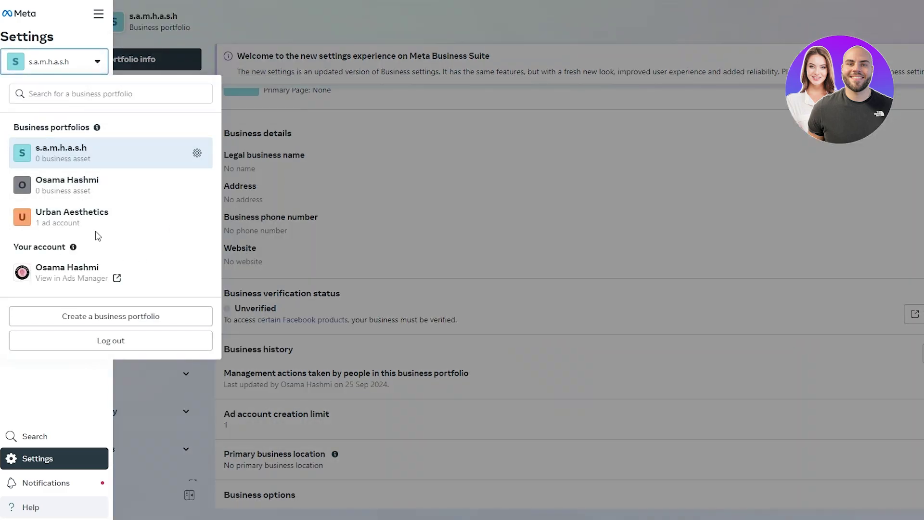
left_click(40, 225)
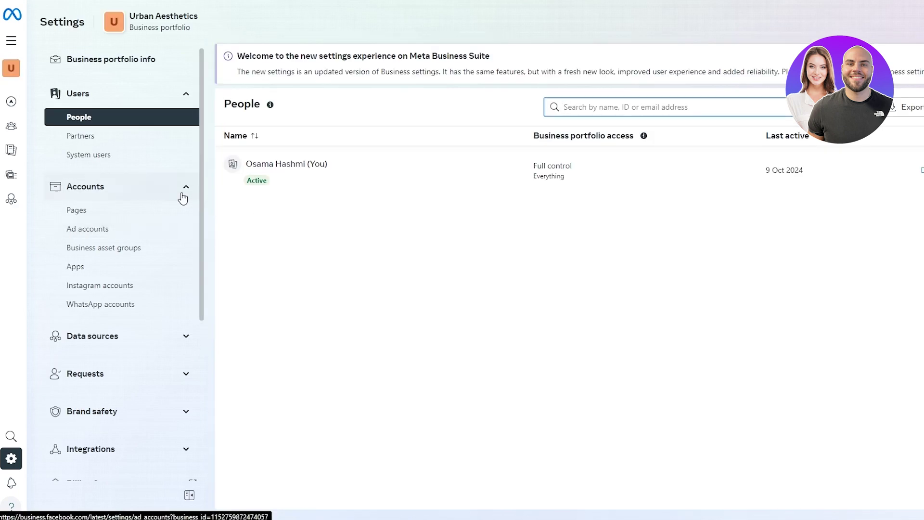
In People, try removing your own user, then view what each portfolio access level means.
left_click(922, 171)
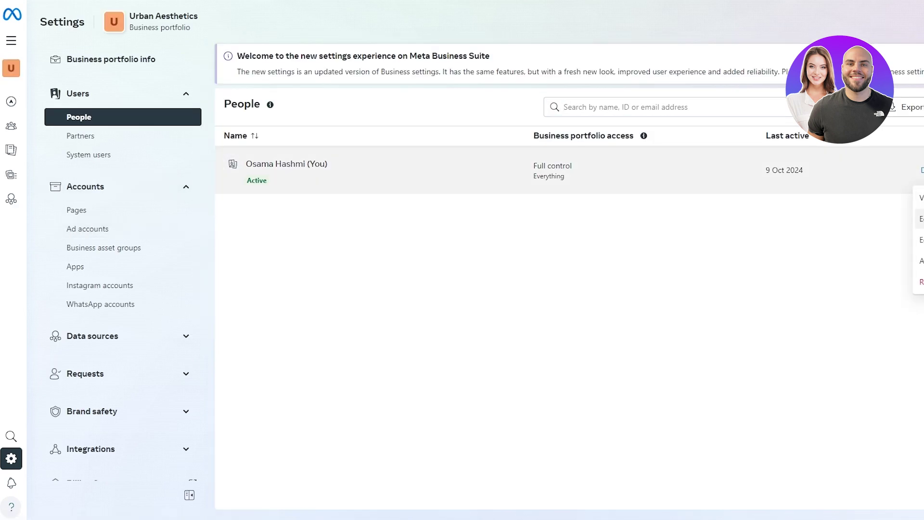
left_click(920, 282)
left_click(604, 206)
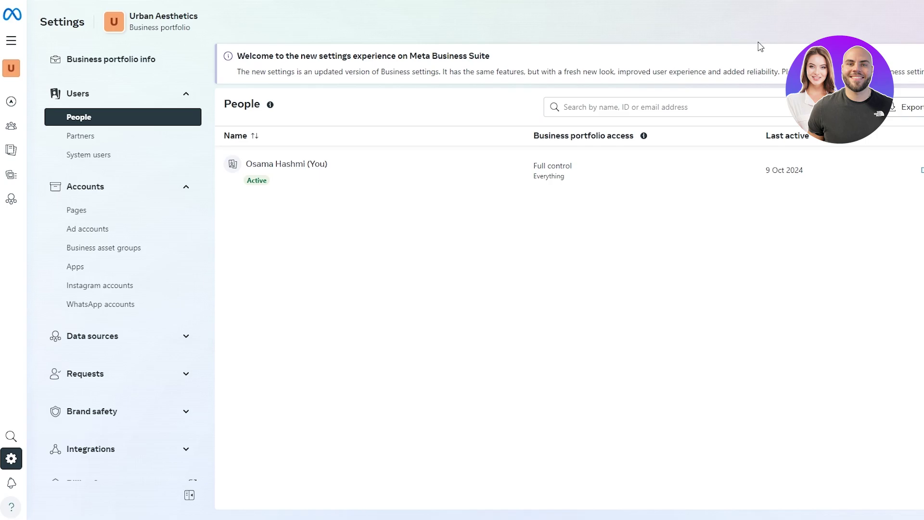
left_click(644, 135)
mouse_move(14, 264)
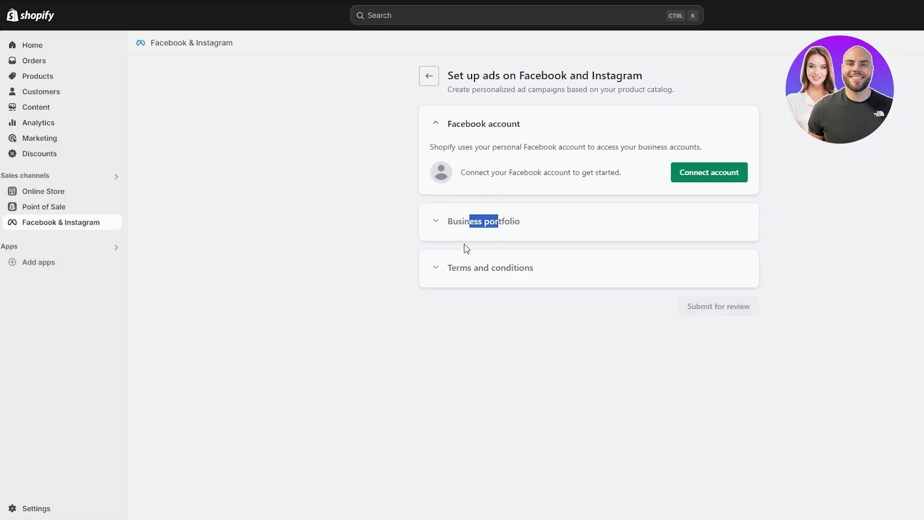
Try expanding the Business portfolio step of the Shopify ads setup.
left_click(439, 227)
Connect the Facebook account, continuing with the previously used Facebook login.
left_click(713, 179)
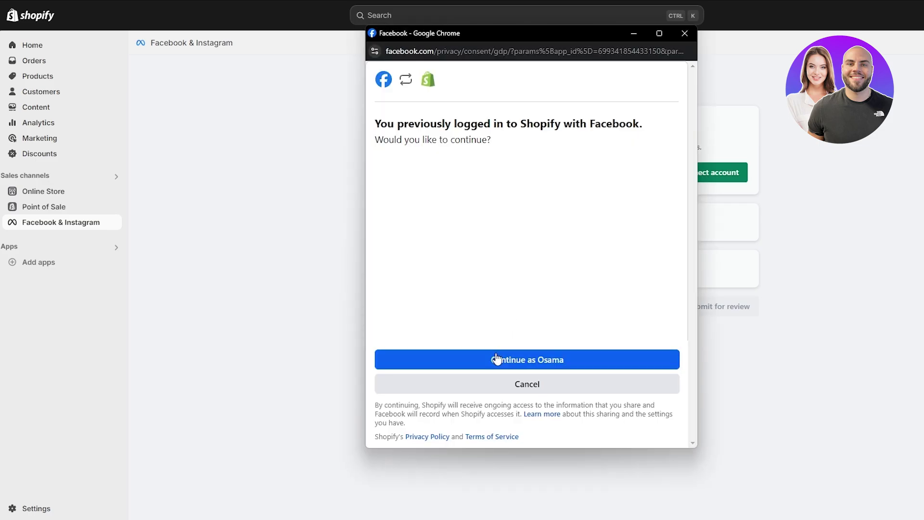
left_click(553, 364)
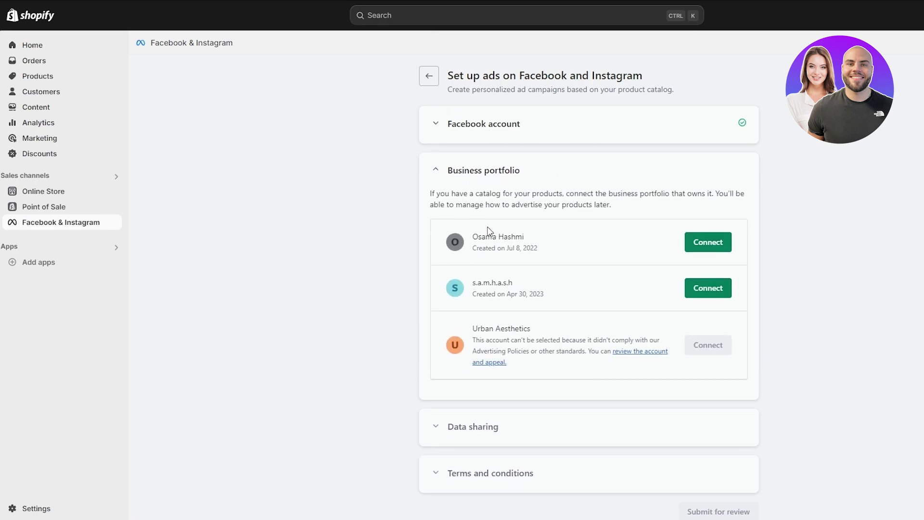
scroll(558, 302, "down", 1)
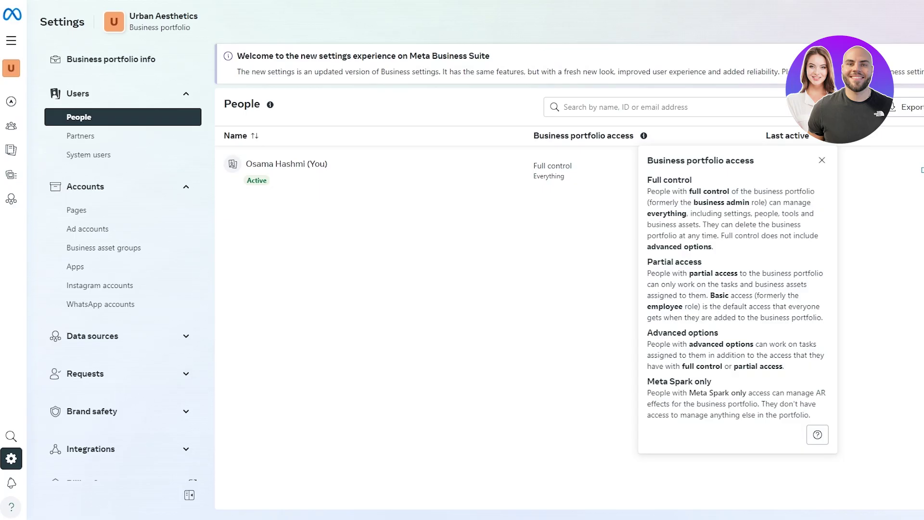
Open Urban Aesthetics' portfolio info and start creating a new business portfolio.
left_click(126, 64)
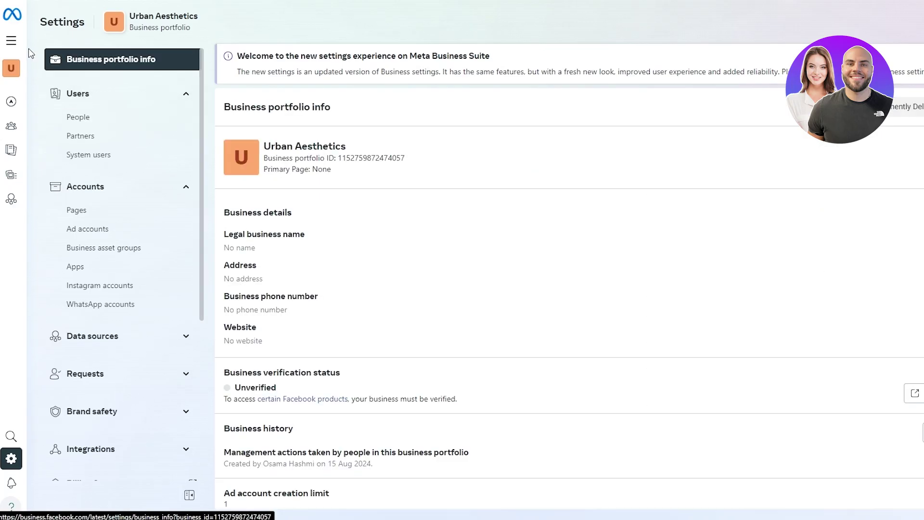
mouse_move(24, 45)
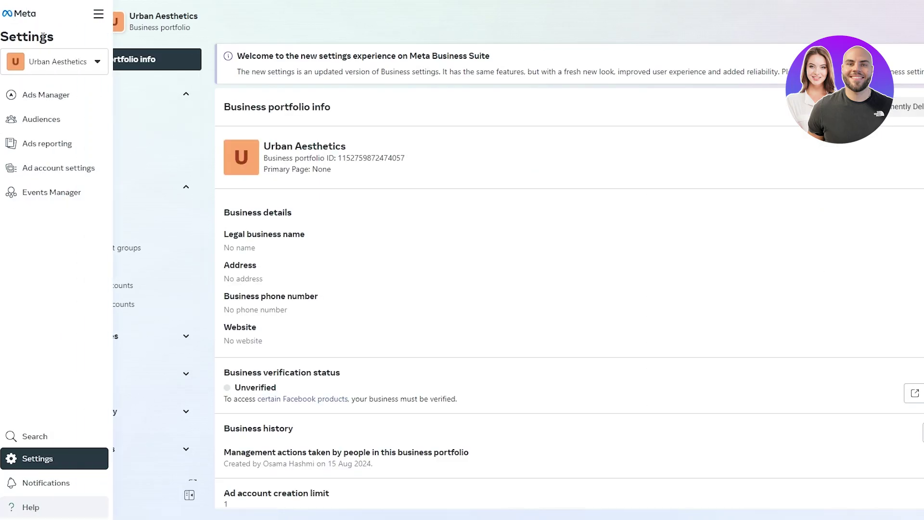
left_click(97, 62)
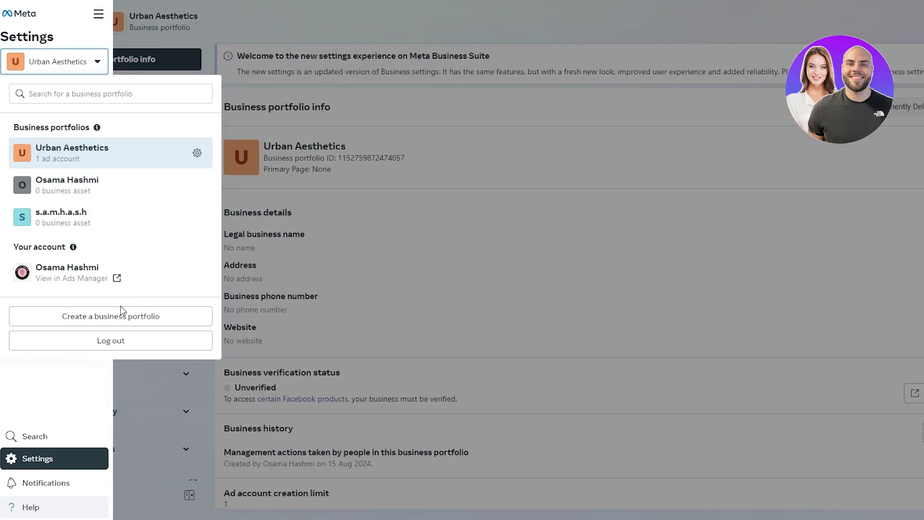
left_click(115, 326)
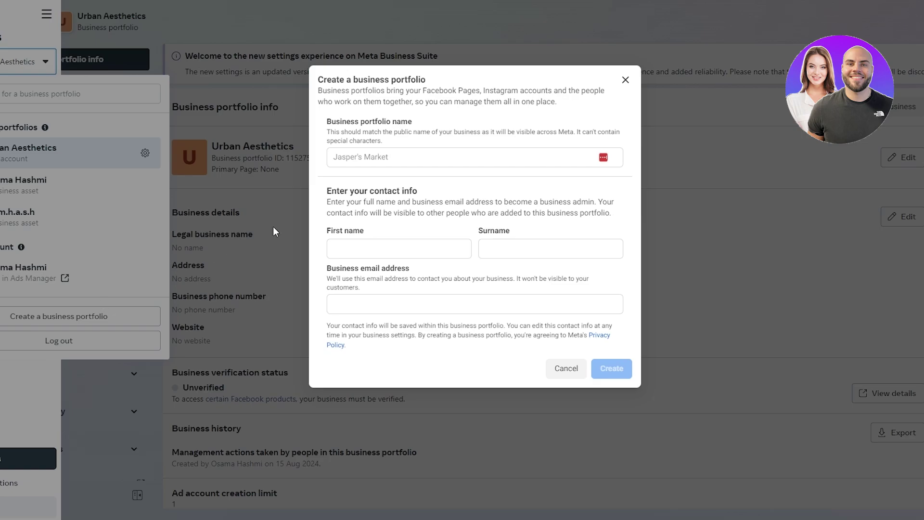
Review the new portfolio form and its portfolio limit warning, then close it without creating.
left_click_drag(328, 121, 421, 129)
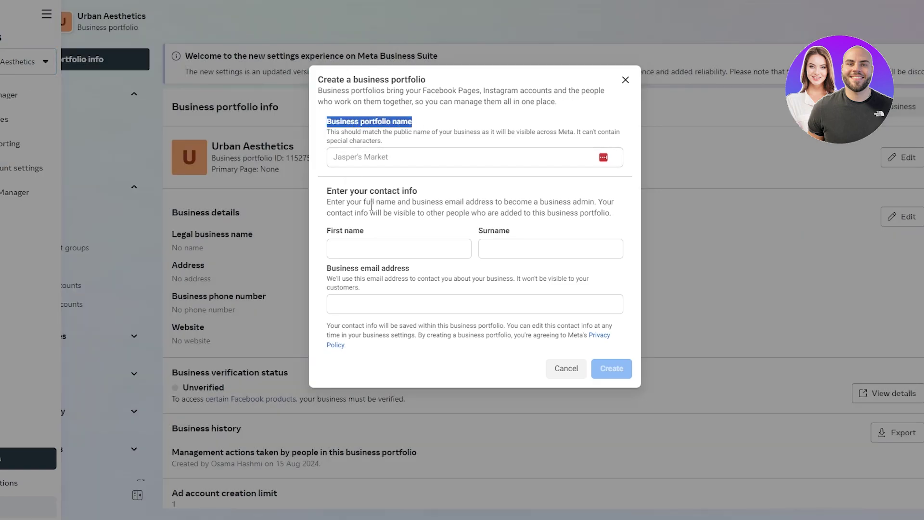
left_click_drag(374, 205, 385, 214)
left_click(374, 300)
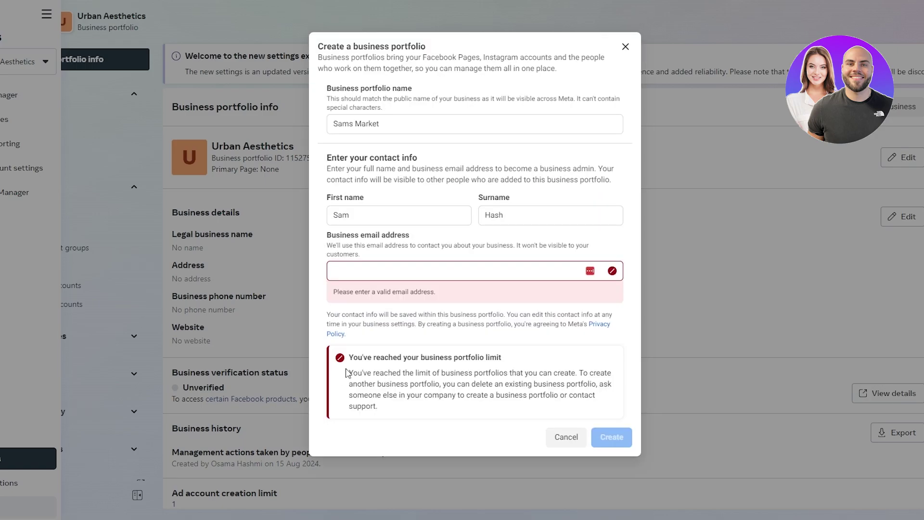
left_click_drag(346, 372, 575, 384)
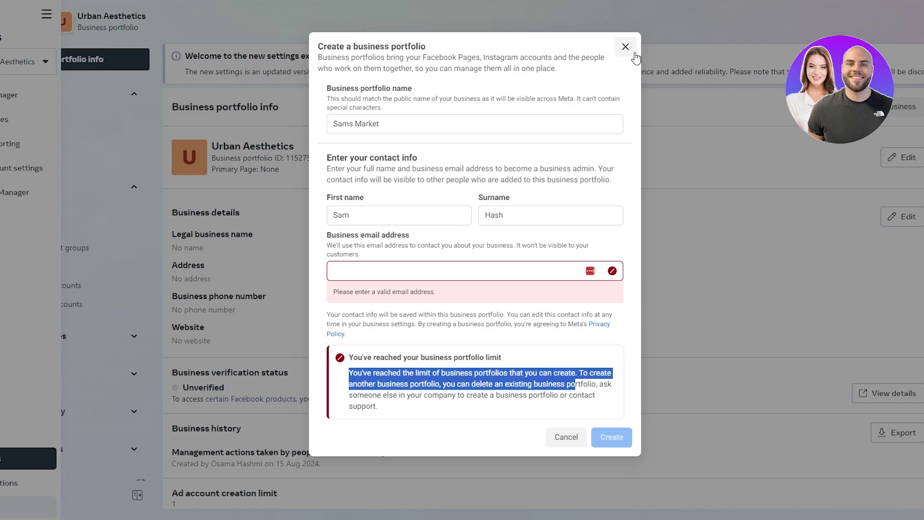
left_click(627, 51)
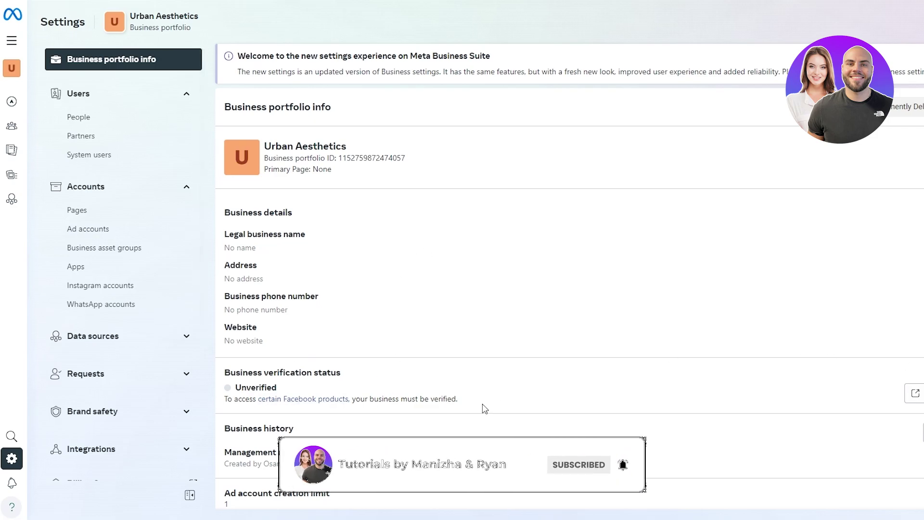
scroll(485, 409, "down", 3)
scroll(373, 345, "down", 3)
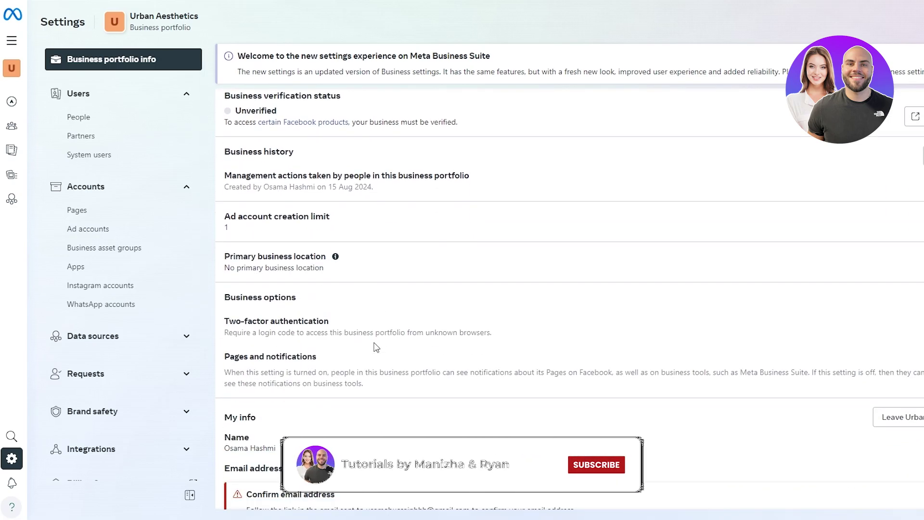
scroll(374, 345, "up", 6)
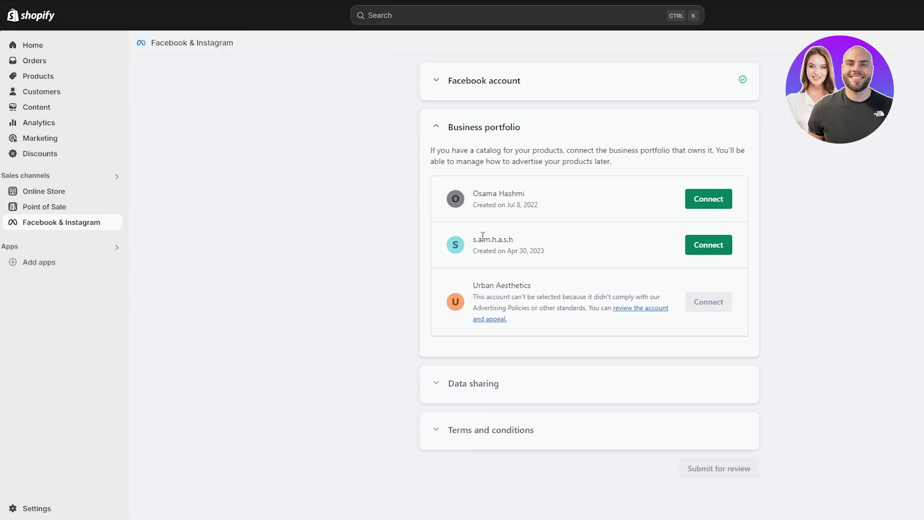
Connect the second business portfolio (created Apr 30, 2023) and save the Enhanced data sharing preference.
left_click_drag(476, 240, 538, 242)
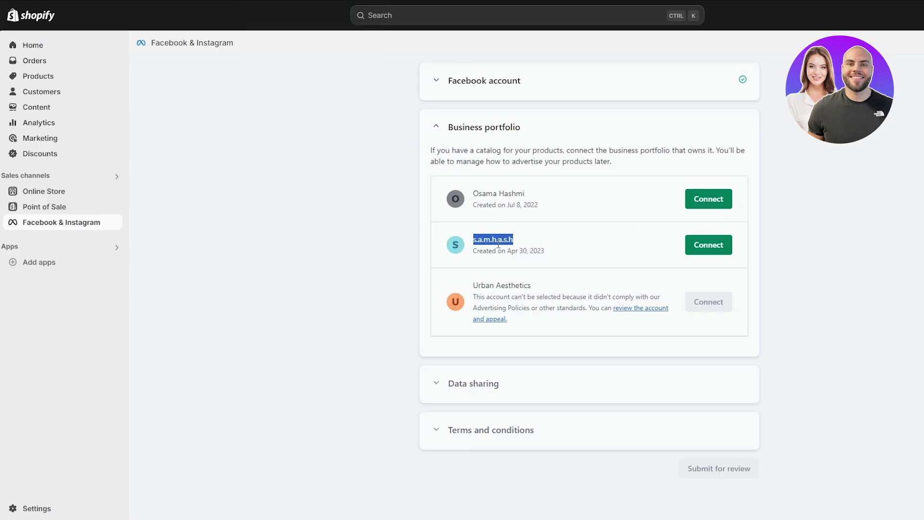
left_click(720, 247)
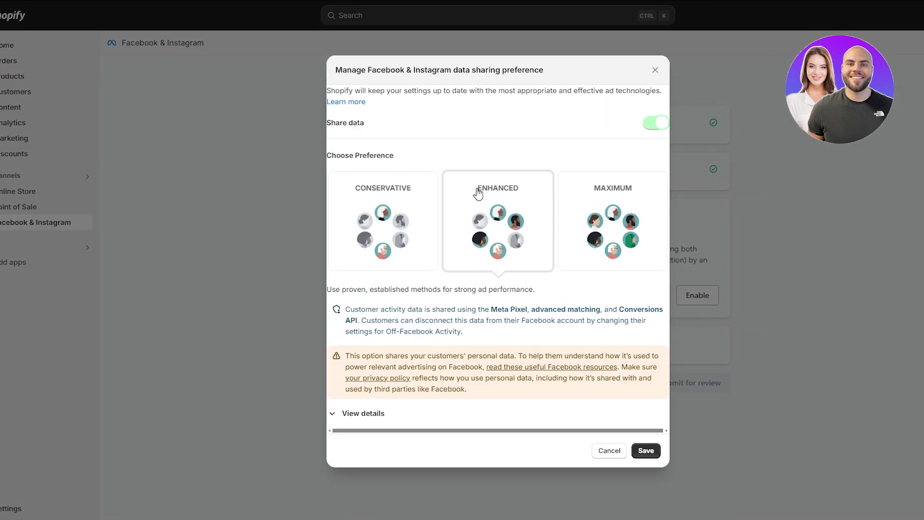
left_click_drag(329, 70, 512, 70)
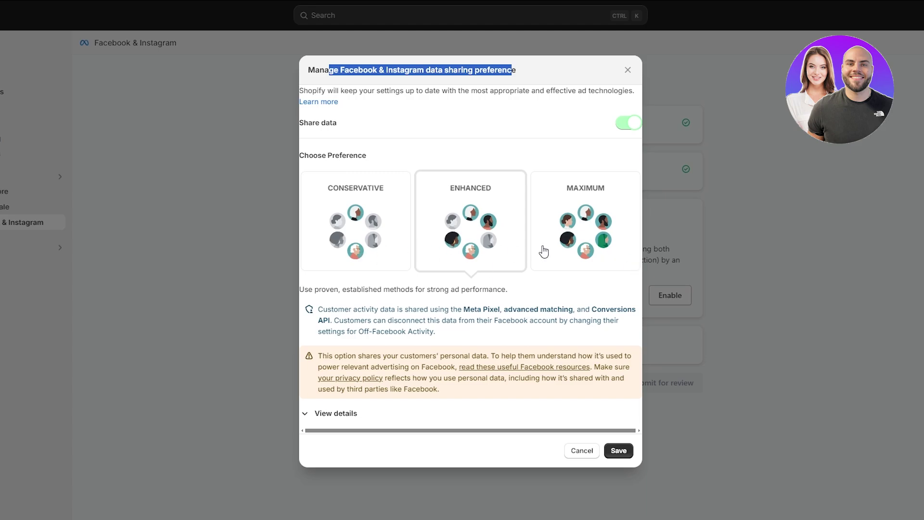
left_click(475, 284)
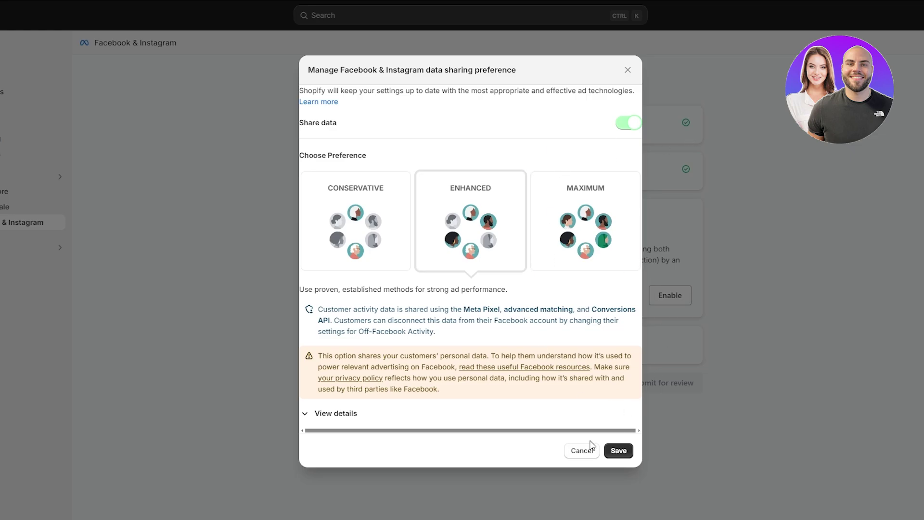
left_click(309, 417)
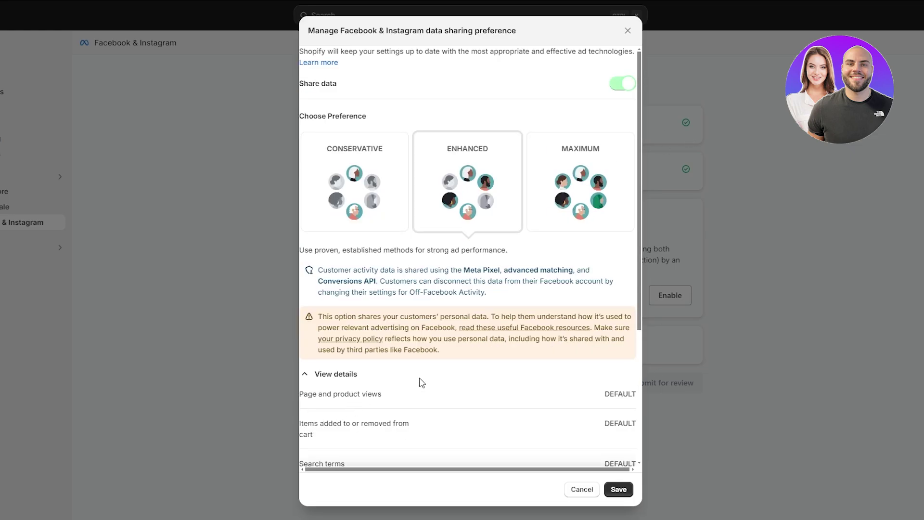
scroll(414, 382, "down", 2)
scroll(409, 381, "down", 3)
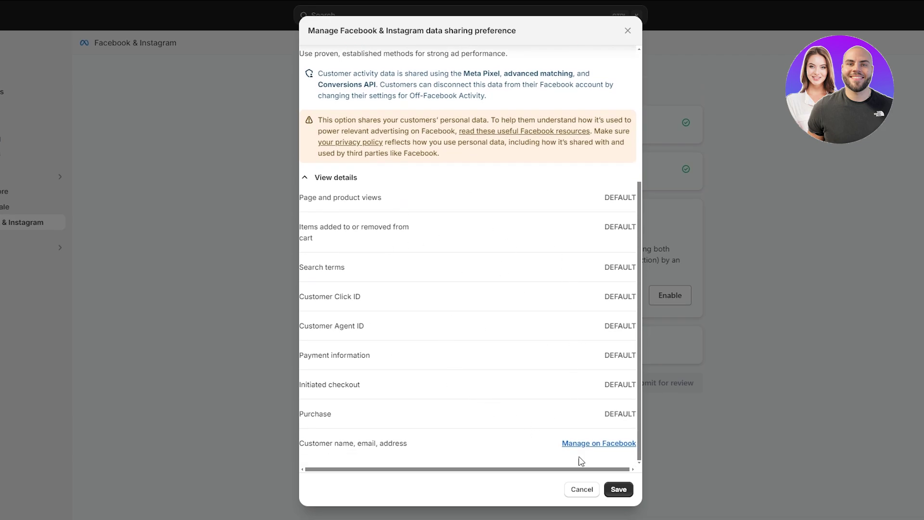
left_click(619, 490)
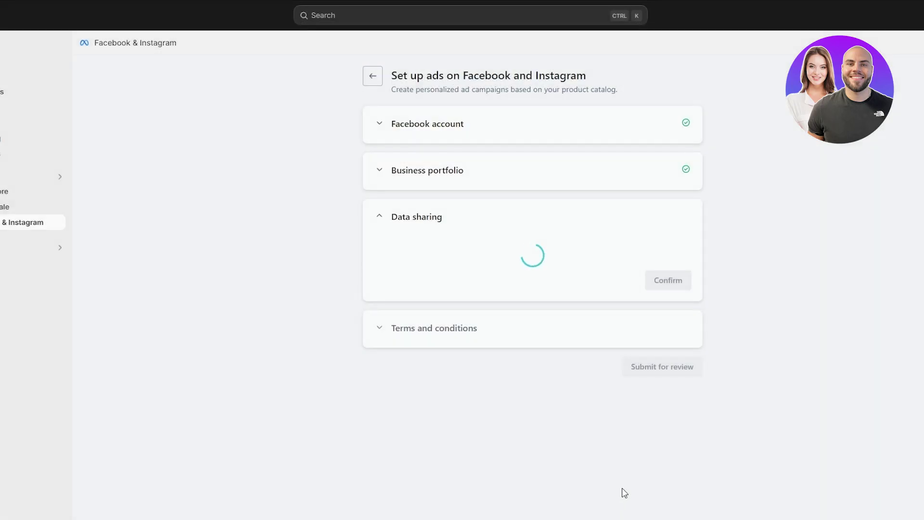
Connect the existing Meta pixel as the tracking dataset instead of creating a new one.
left_click_drag(513, 168, 541, 168)
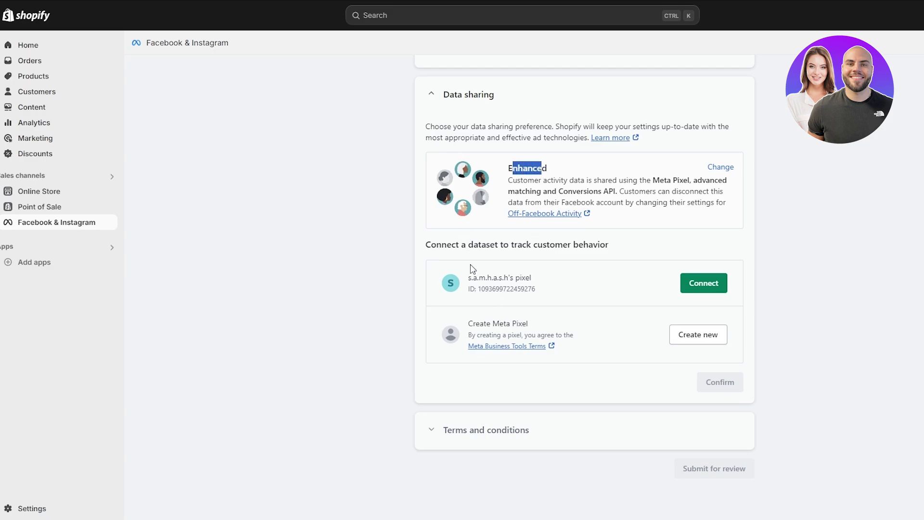
left_click_drag(453, 242, 610, 254)
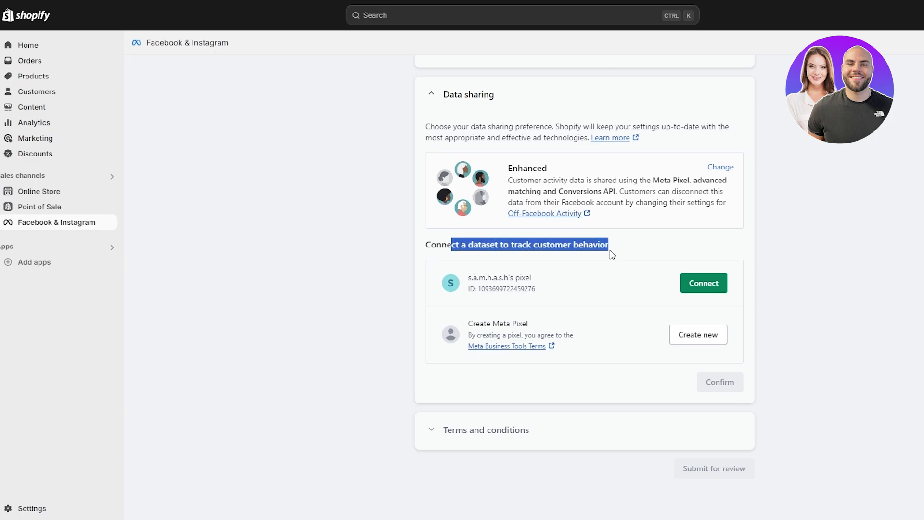
left_click_drag(469, 275, 530, 283)
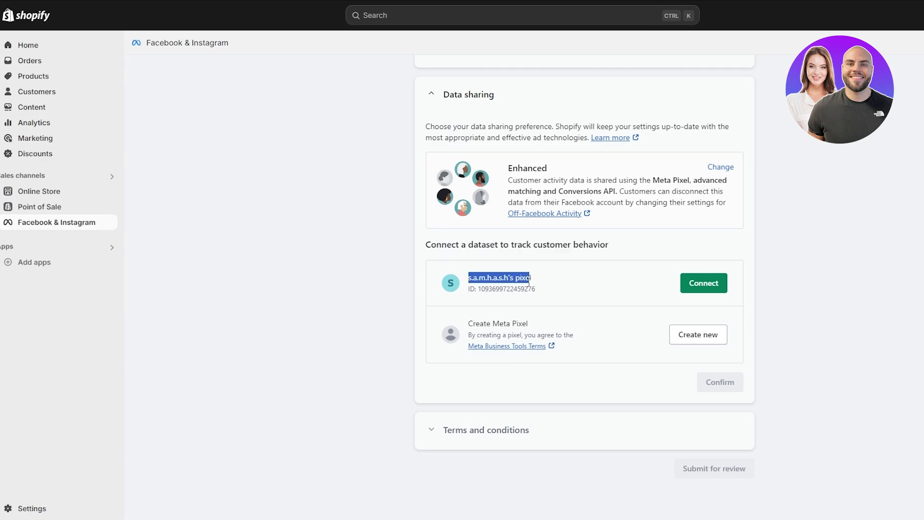
left_click_drag(471, 318, 549, 328)
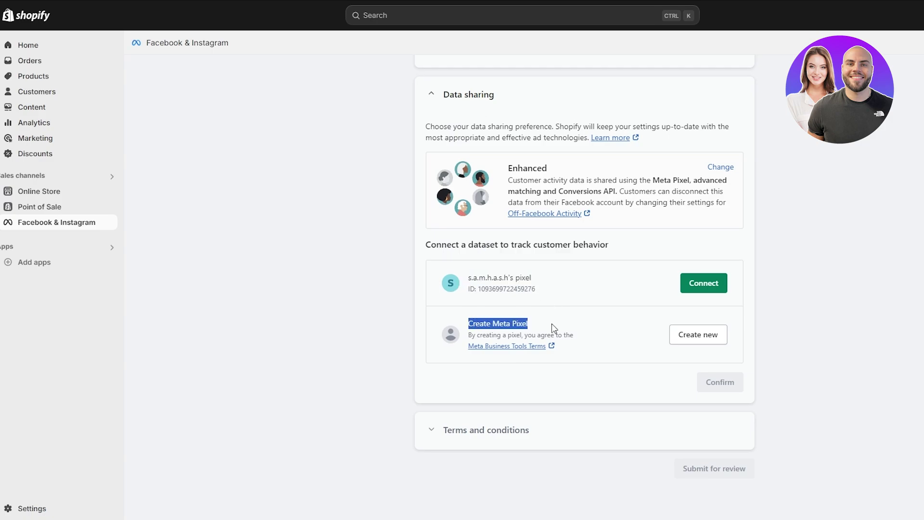
left_click(710, 289)
Confirm the Enhanced data sharing and dataset choice, and agree to the Product Catalog Terms.
left_click(427, 218)
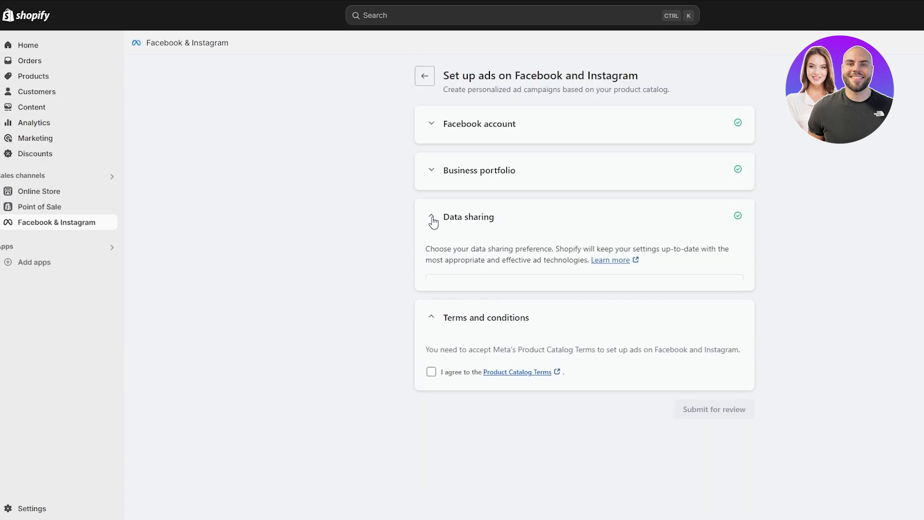
scroll(757, 345, "down", 4)
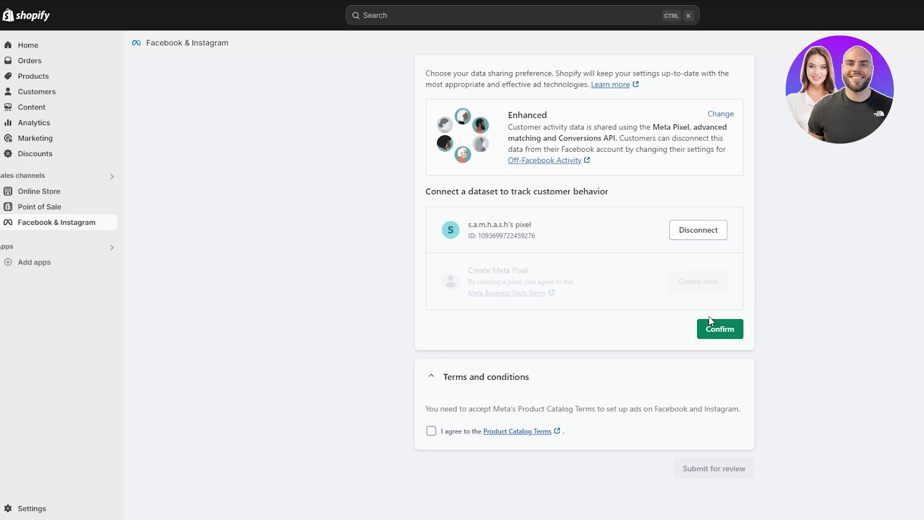
left_click(712, 336)
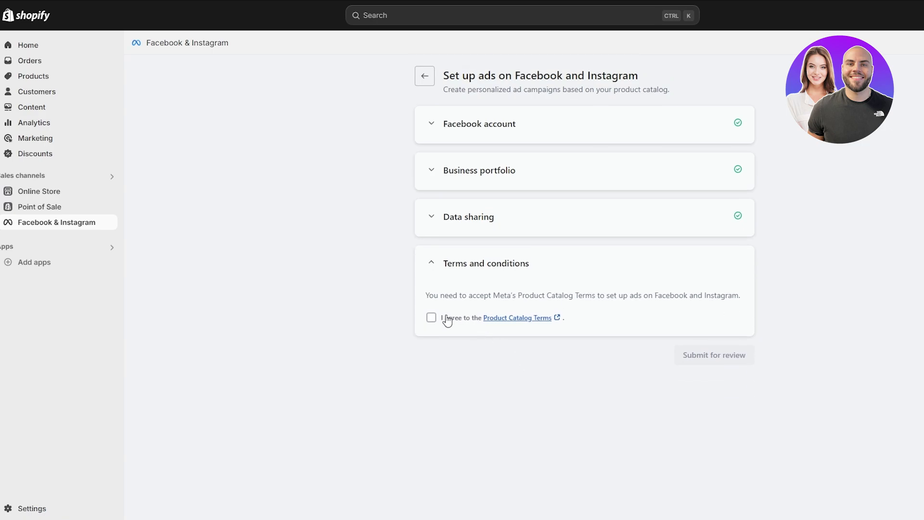
left_click(432, 319)
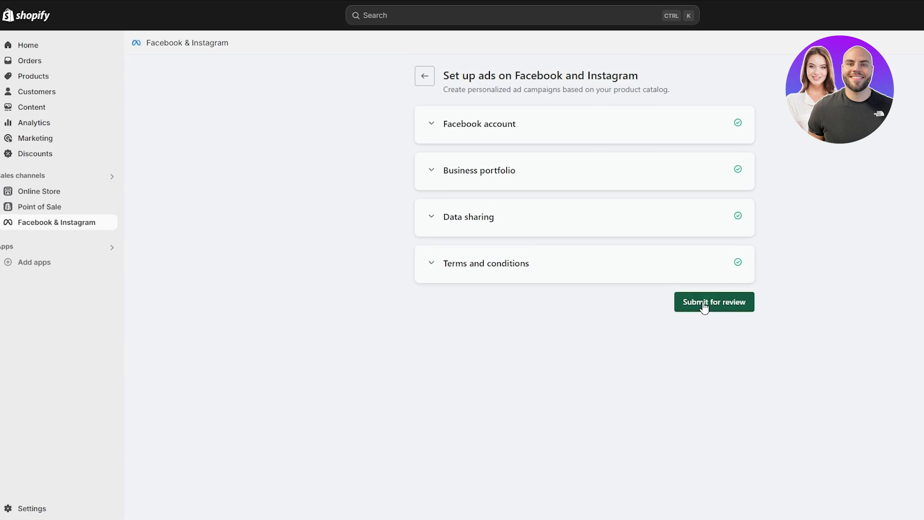
Submit the Facebook & Instagram setup for review and open the active channel's Settings.
left_click(704, 305)
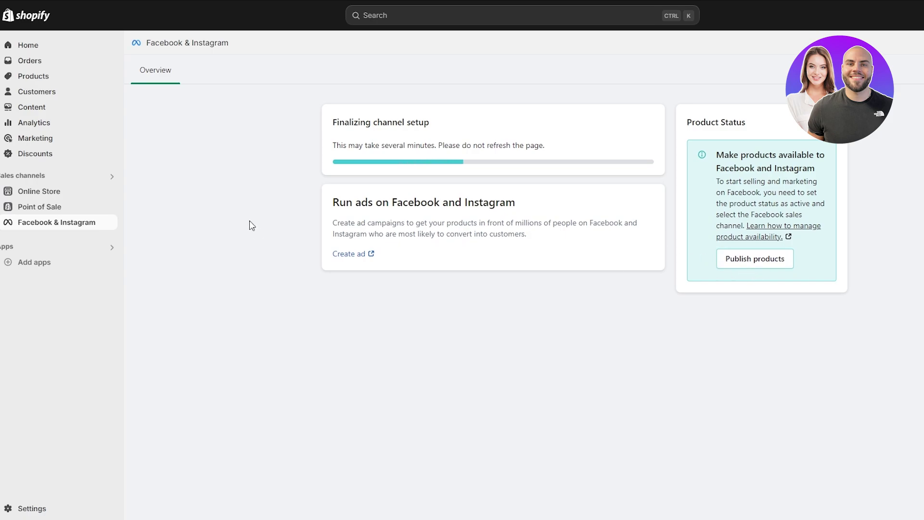
left_click_drag(327, 203, 530, 206)
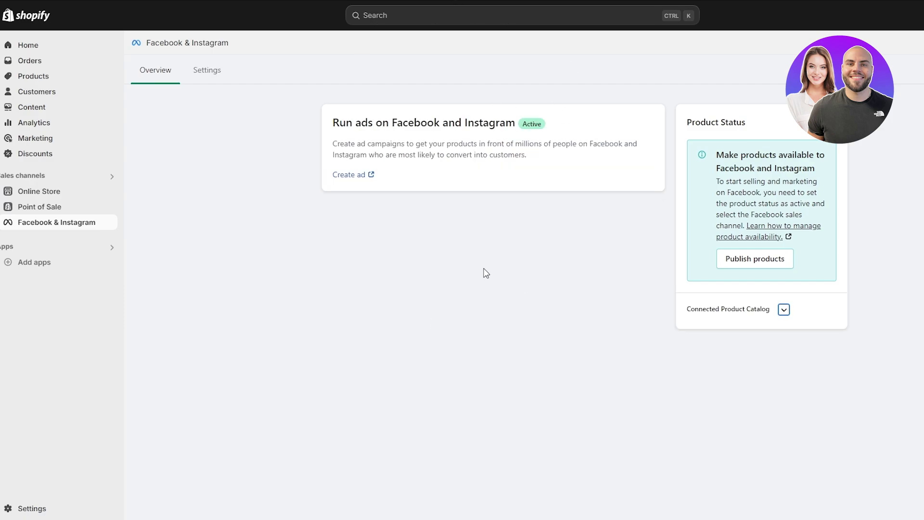
left_click(188, 75)
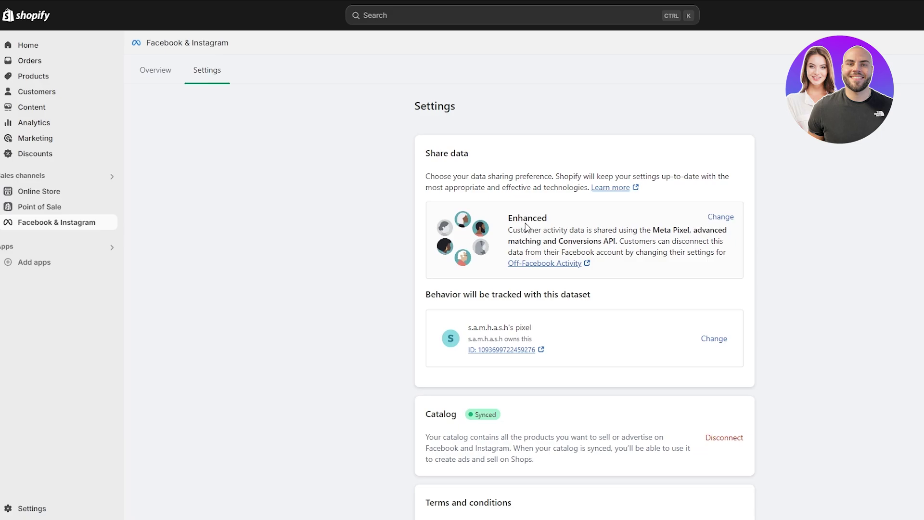
scroll(514, 279, "down", 2)
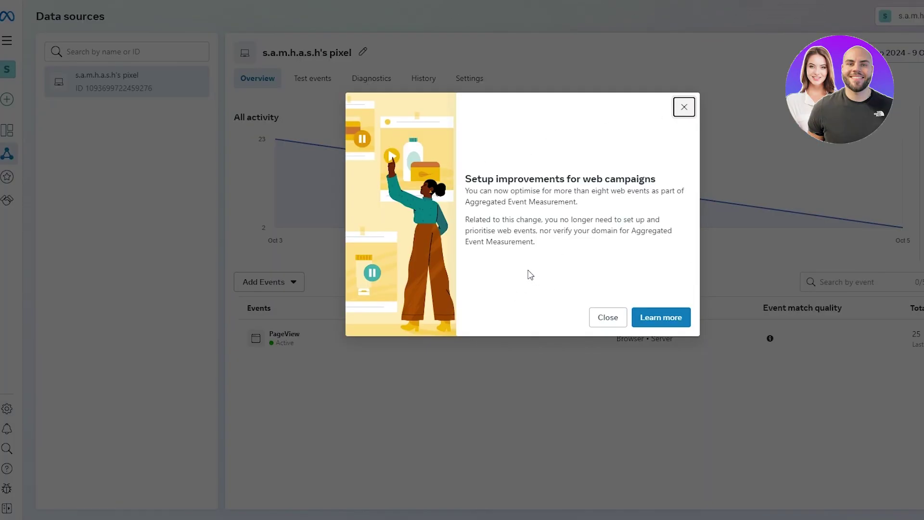
Dismiss the announcement, then review the pixel's name and its store website address.
left_click(683, 114)
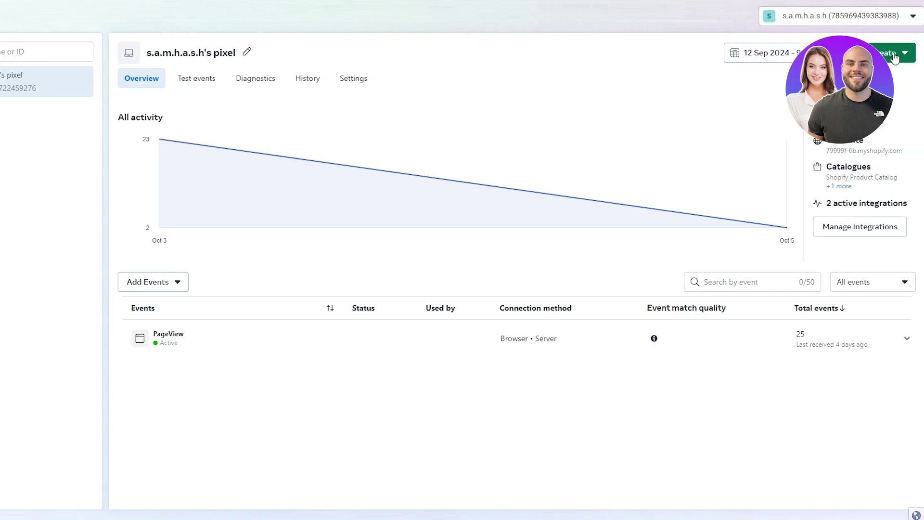
left_click(250, 56)
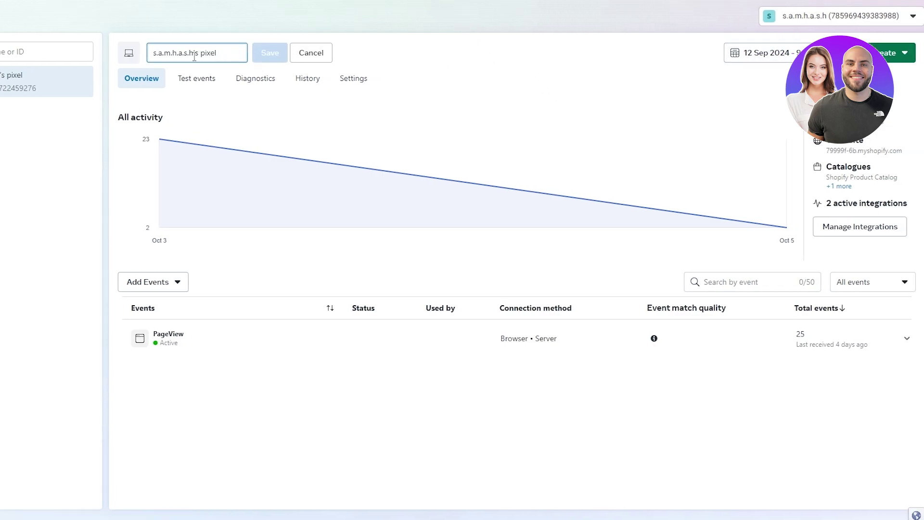
left_click(291, 377)
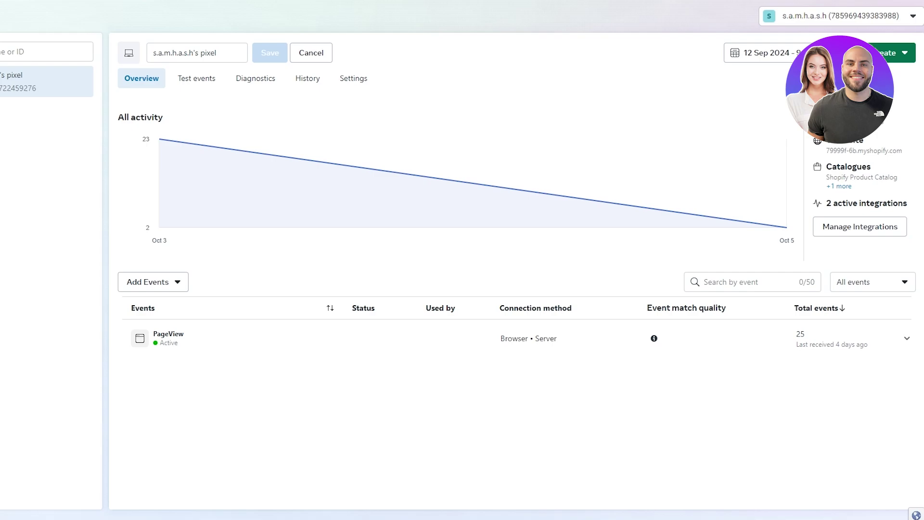
triple_click(859, 151)
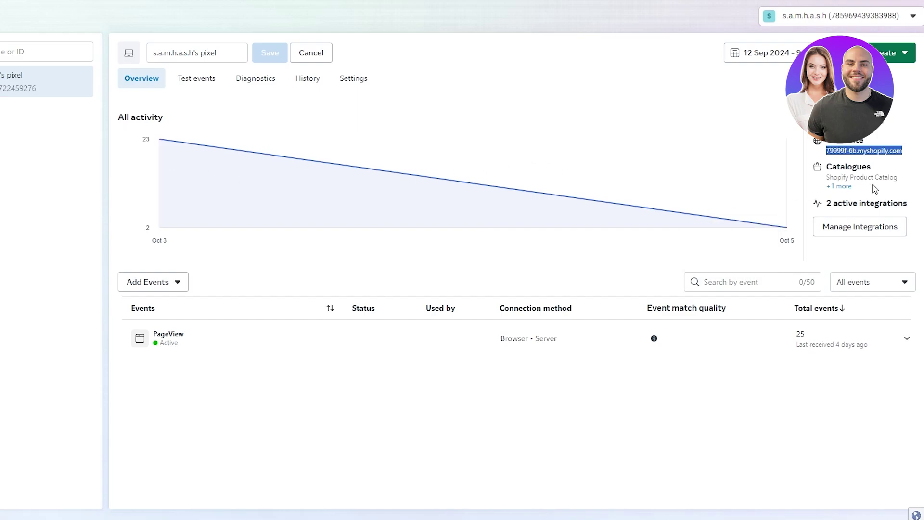
View both catalogues connected to the pixel, then return to the Shopify channel settings.
left_click(848, 191)
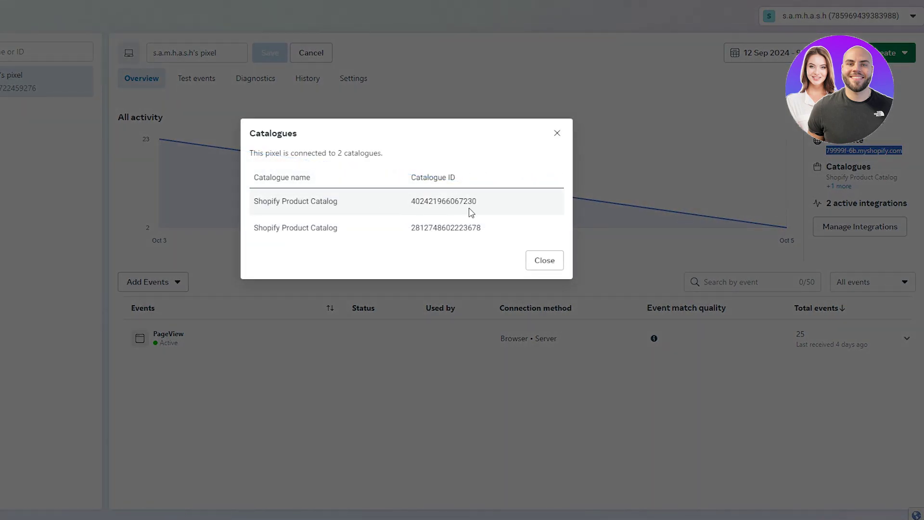
left_click(557, 134)
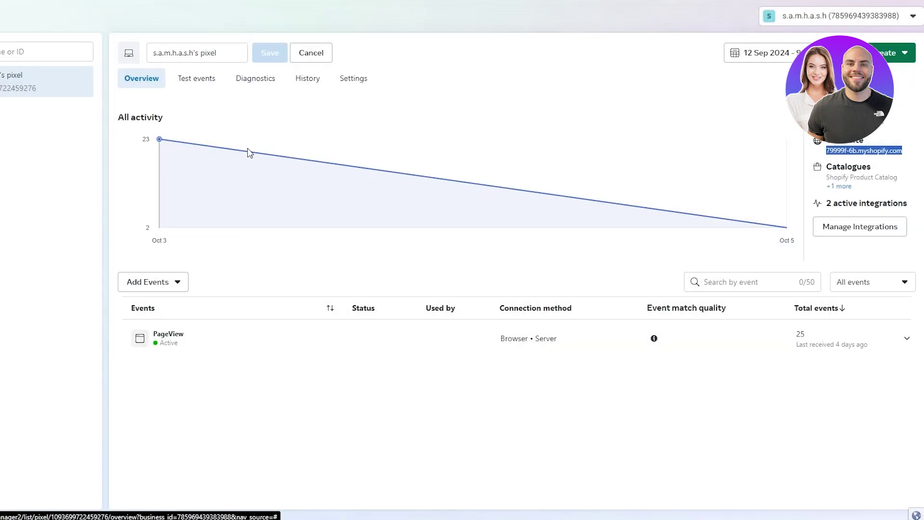
mouse_move(165, 143)
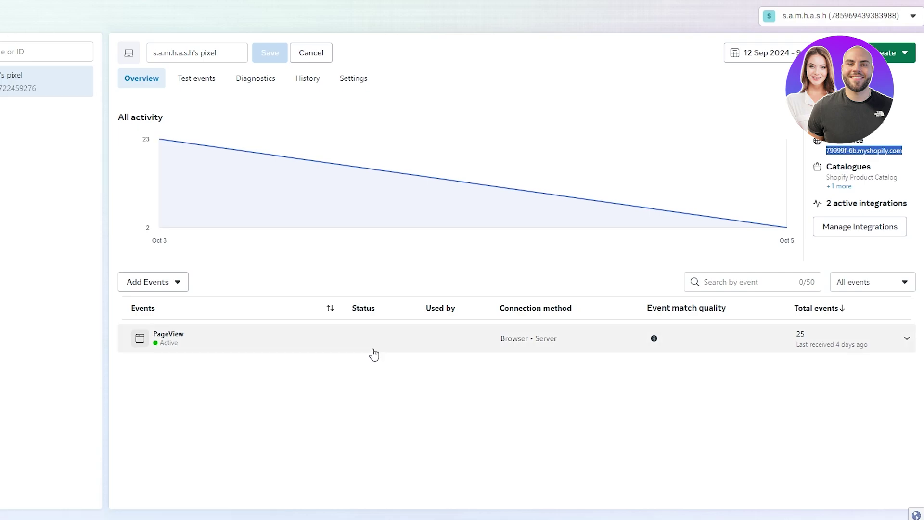
key("Tab")
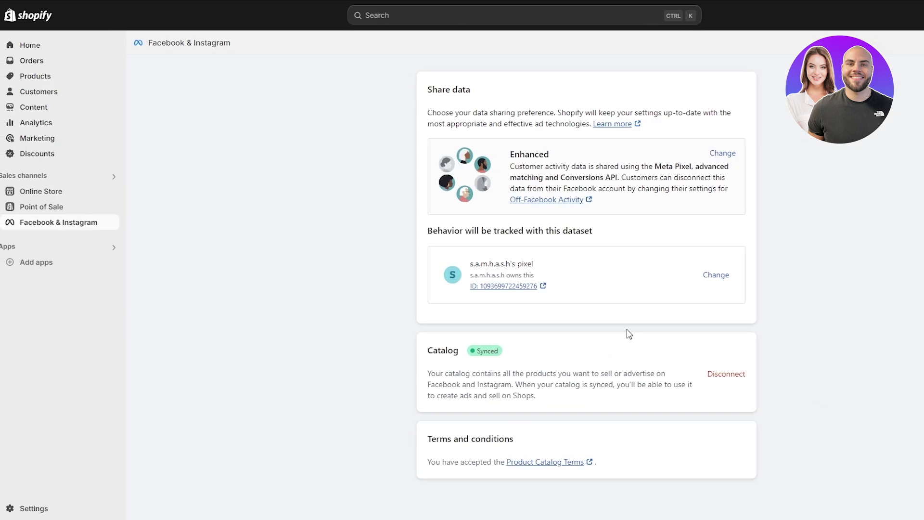
Create a new Meta Pixel under Change dataset using the logged-in Facebook account, then close the dialog.
left_click_drag(426, 350, 458, 353)
left_click(718, 276)
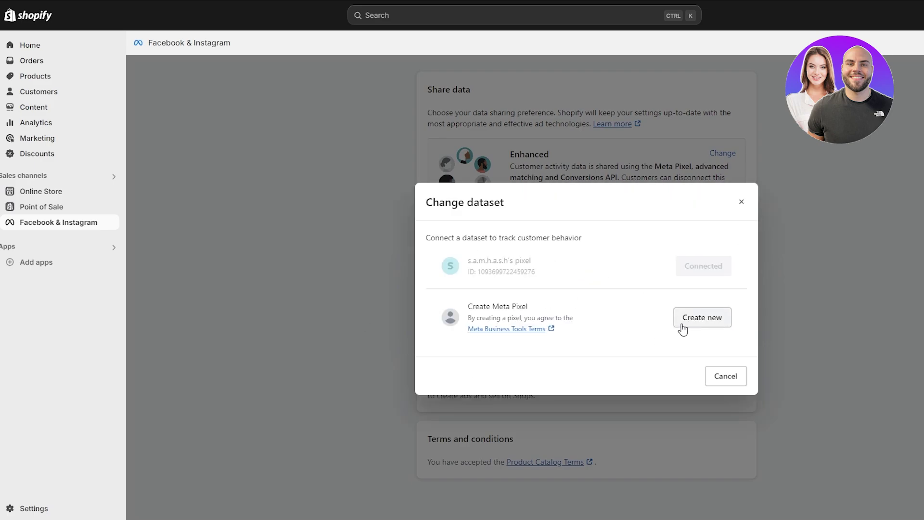
left_click(693, 321)
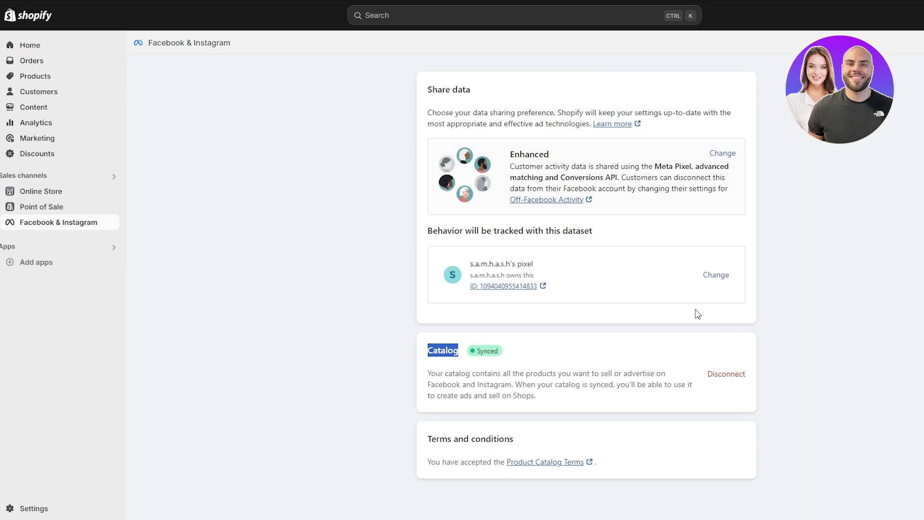
left_click(716, 274)
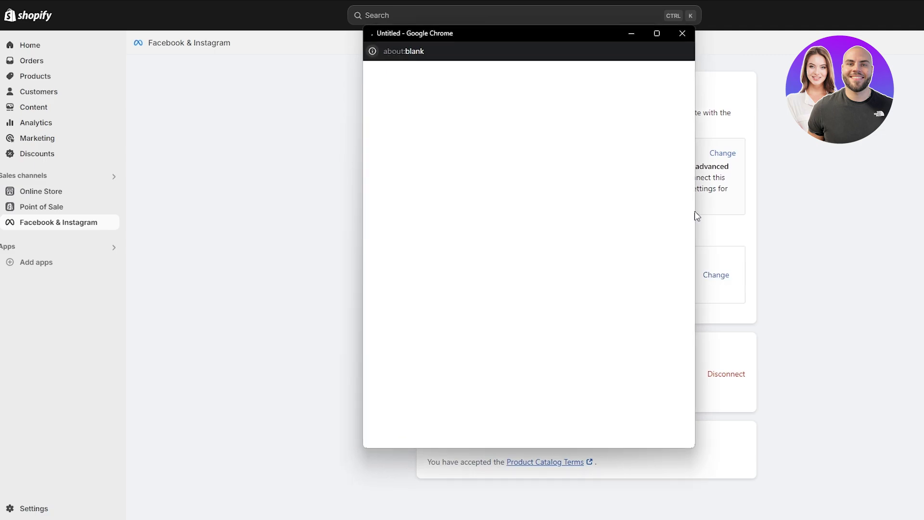
left_click(716, 274)
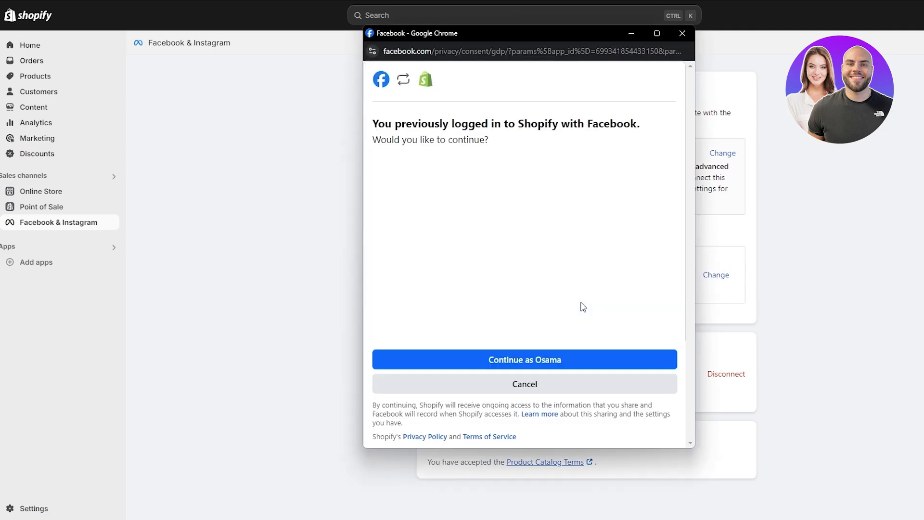
left_click(537, 365)
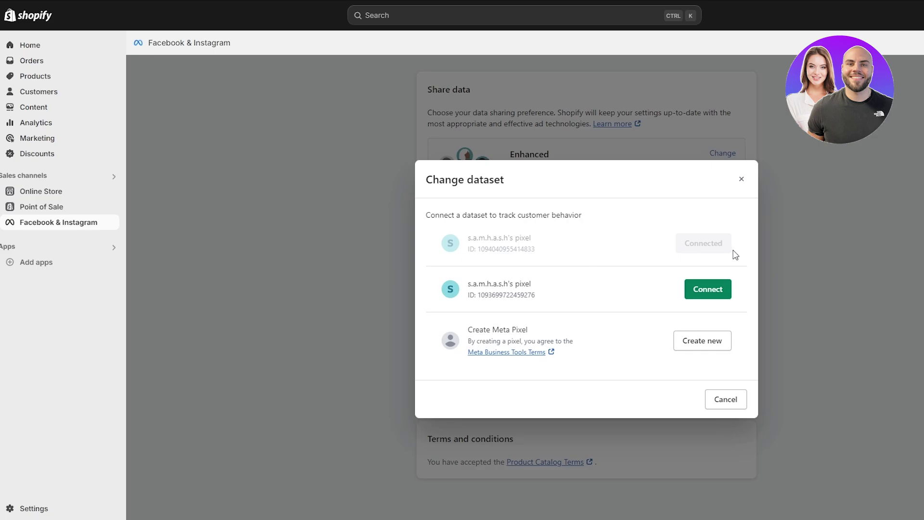
left_click(741, 178)
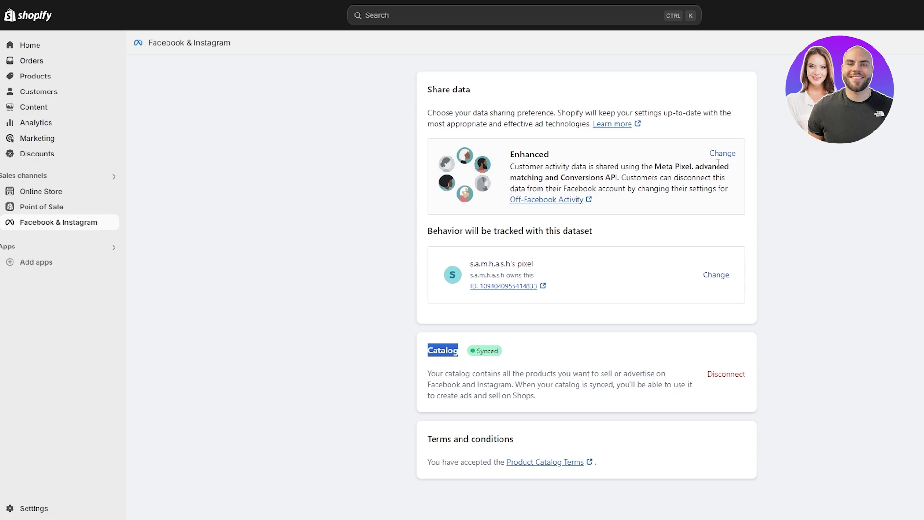